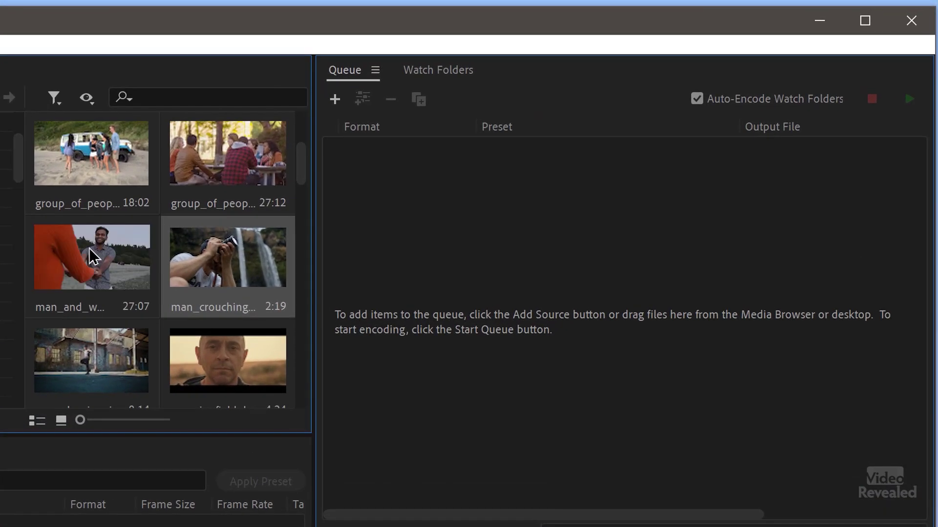
# Add the clip of the man and woman holding hands to the encoding queue and set its format to H.264.
pyautogui.click(456, 147)
pyautogui.moveTo(94, 257); pyautogui.dragTo(454, 487)
pyautogui.moveTo(627, 469); pyautogui.dragTo(454, 471)
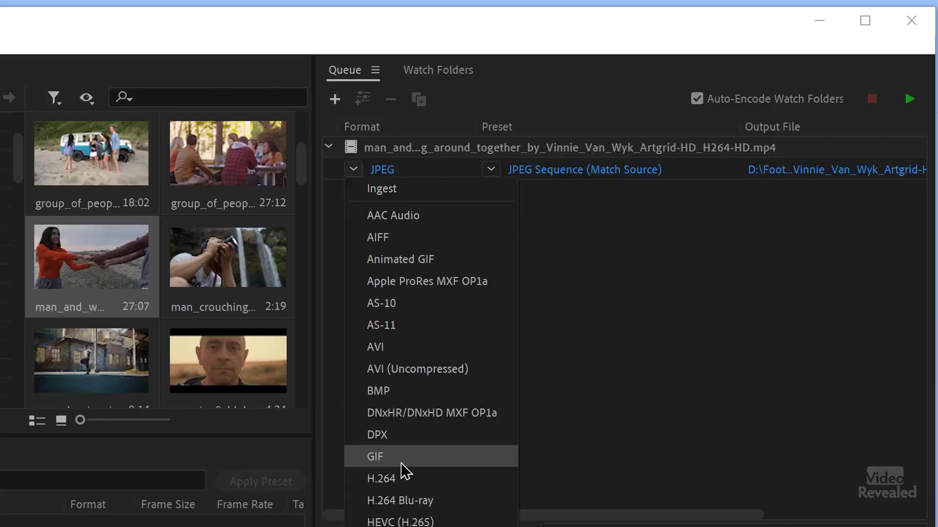
pyautogui.click(404, 479)
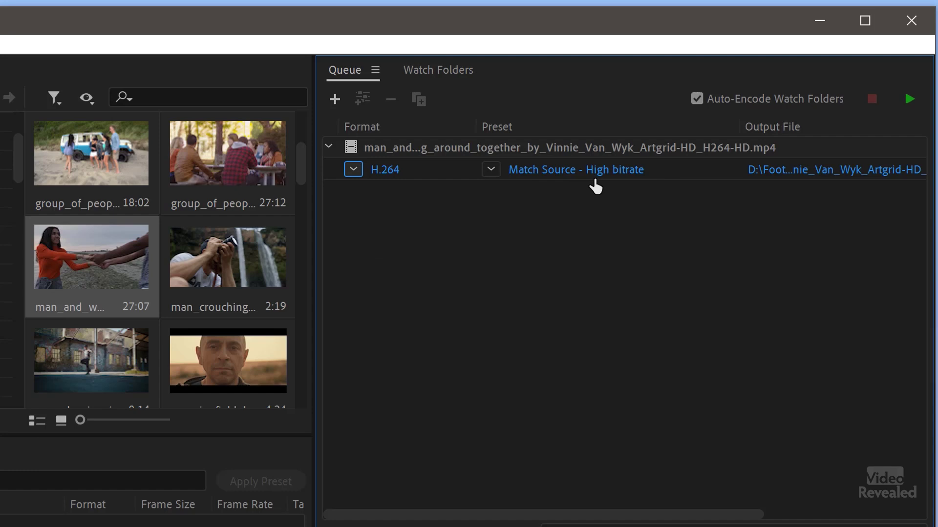
# Set the queued clip's output location to the 1 Image Export folder, keeping the source clip's file name.
pyautogui.click(798, 176)
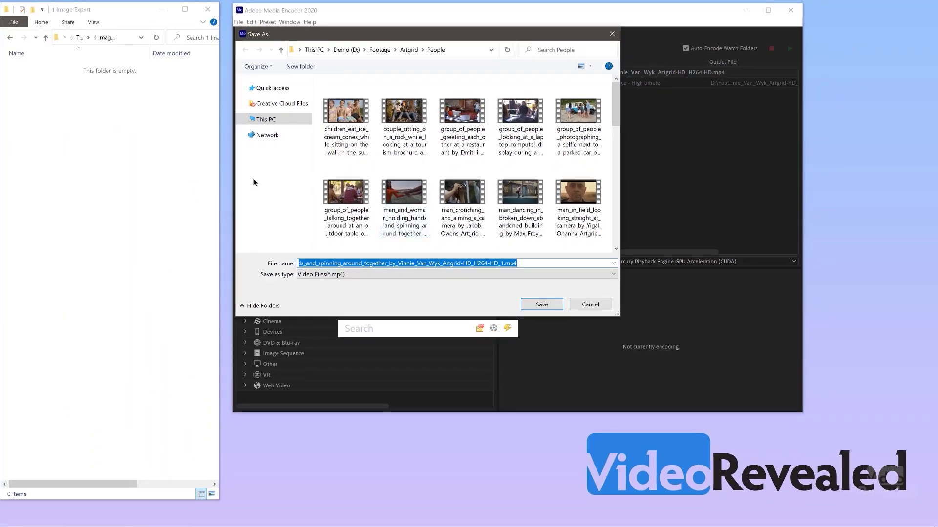
pyautogui.click(140, 191)
pyautogui.moveTo(477, 252); pyautogui.dragTo(483, 250)
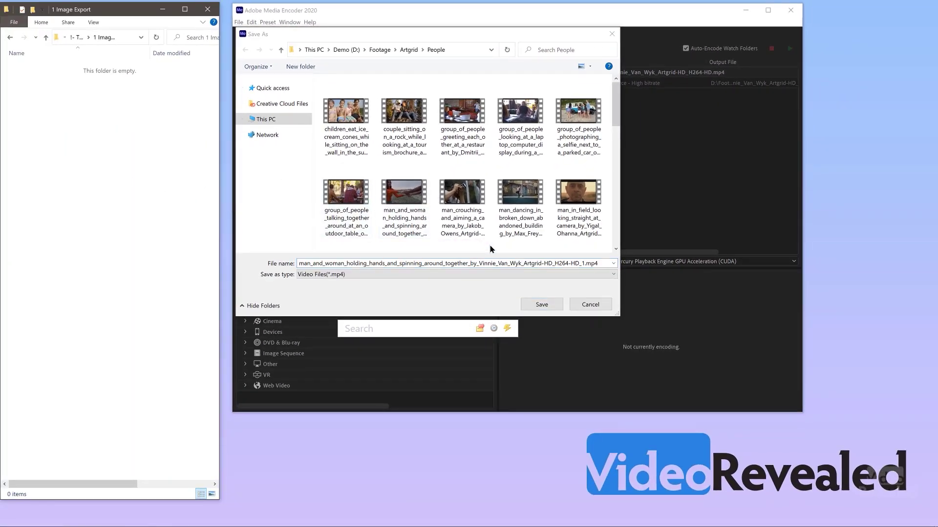
pyautogui.click(541, 305)
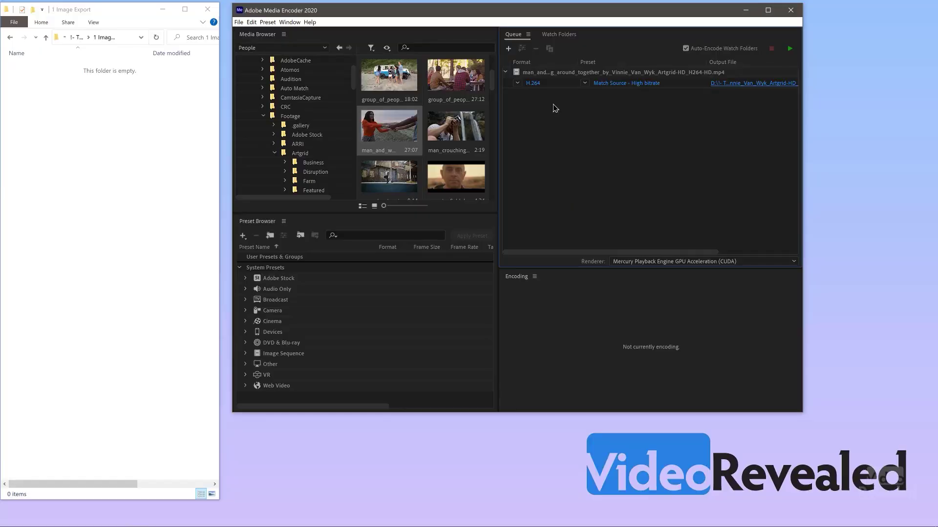
# Open the queued clip's export settings and change the format to JPEG.
pyautogui.click(518, 85)
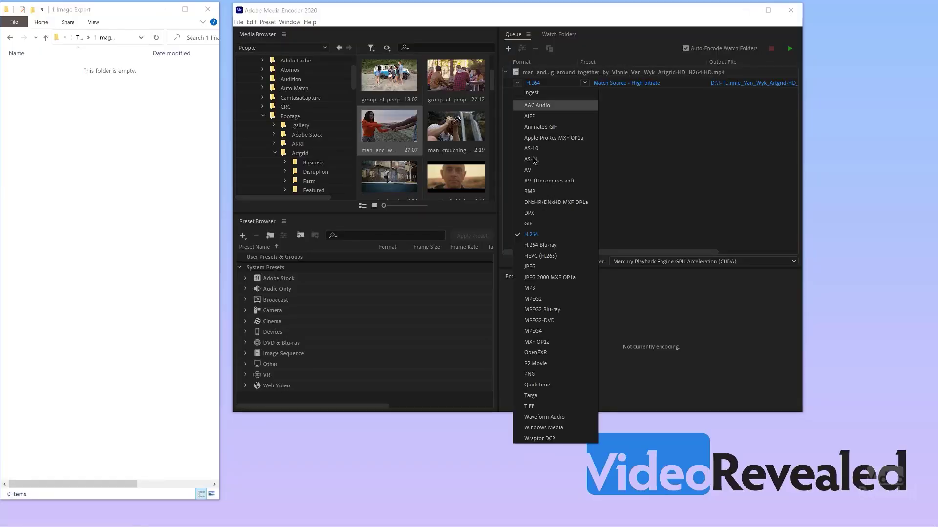
pyautogui.click(572, 91)
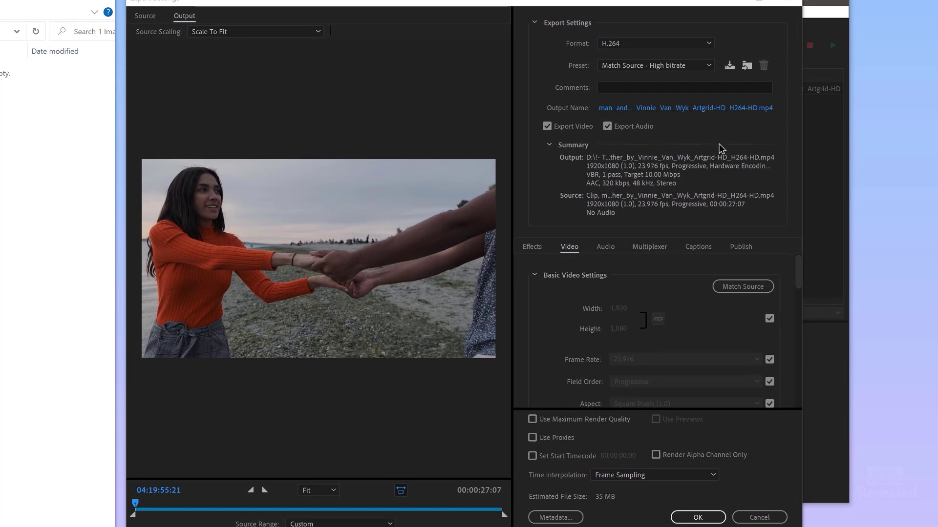
pyautogui.click(709, 43)
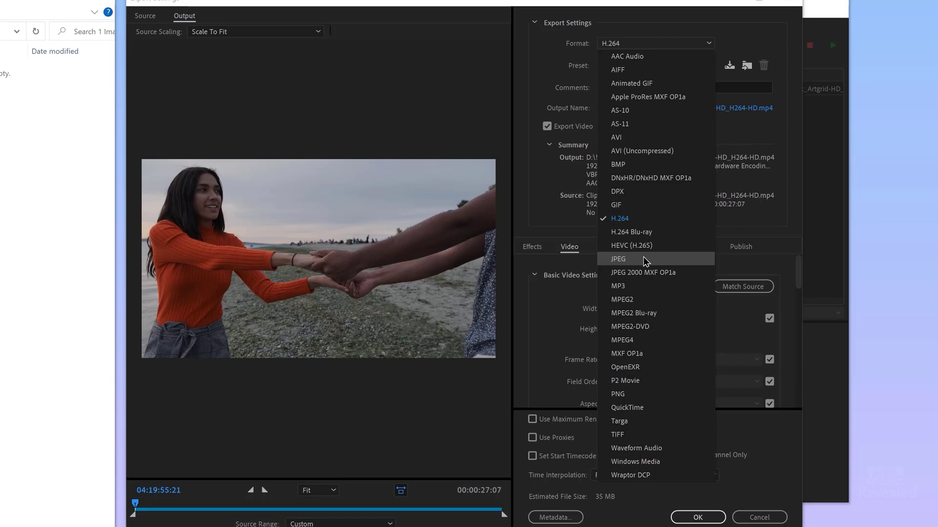
pyautogui.click(646, 263)
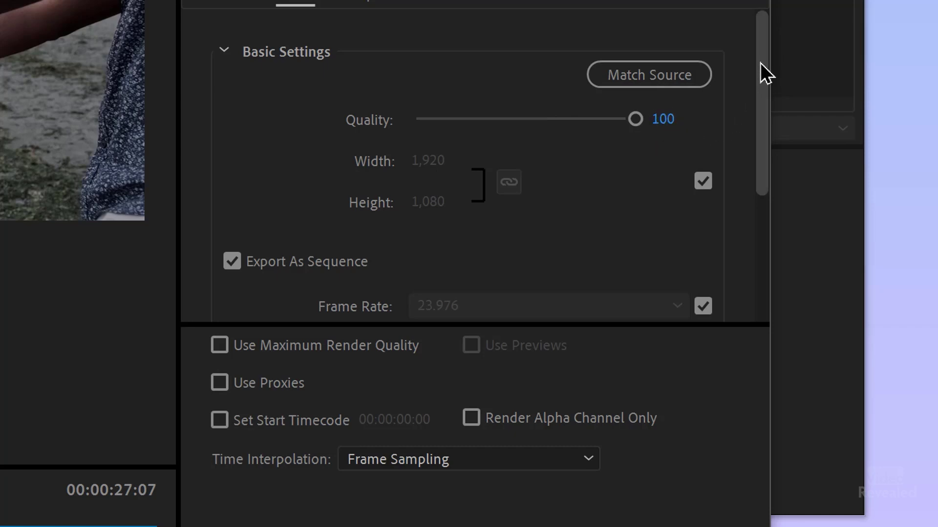
# Set up a single still export at 04:20:03:01 with Export As Sequence turned off, and accept the export settings.
pyautogui.moveTo(761, 62); pyautogui.dragTo(762, 120)
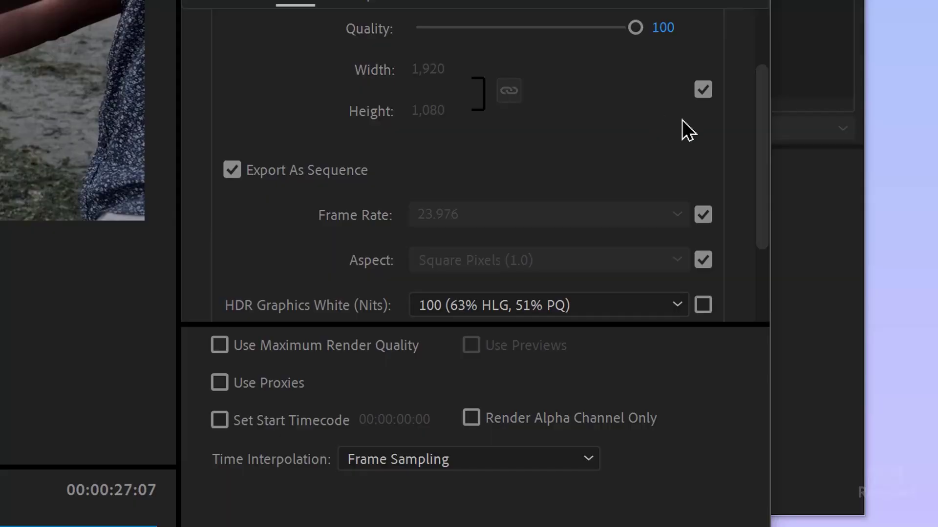
pyautogui.moveTo(763, 119); pyautogui.dragTo(753, 186)
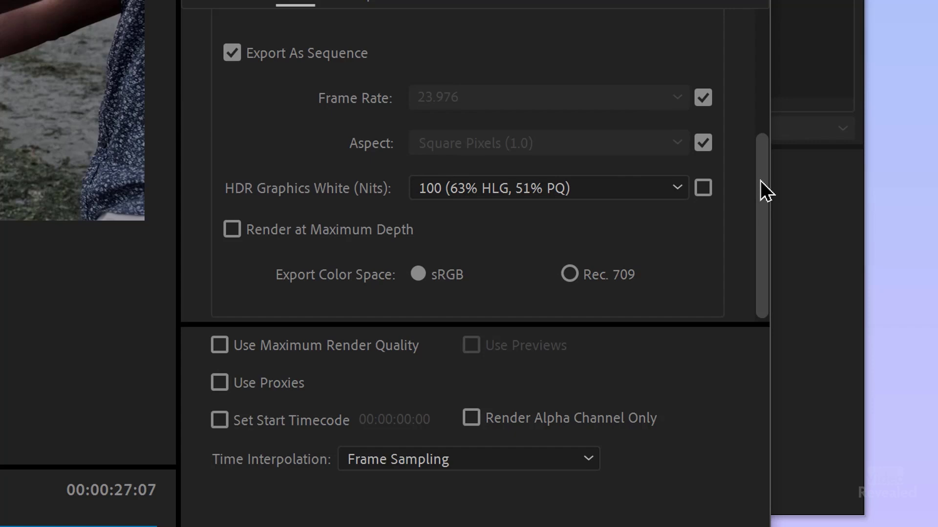
pyautogui.scroll(-1, 766, 190)
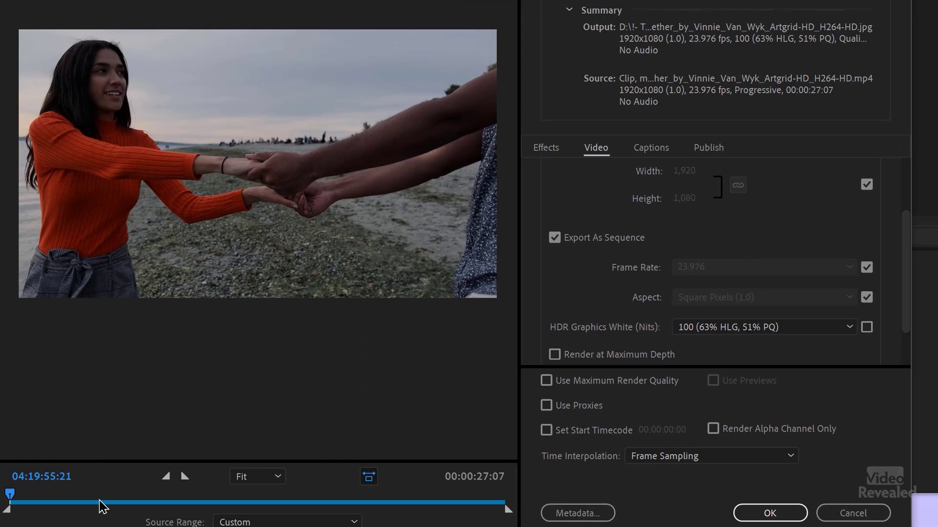
pyautogui.moveTo(15, 498); pyautogui.dragTo(145, 487)
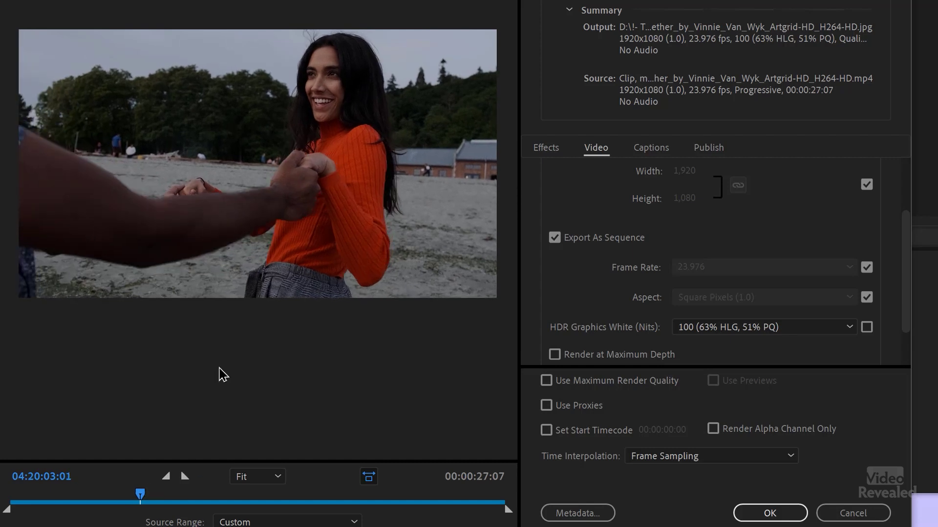
pyautogui.click(586, 243)
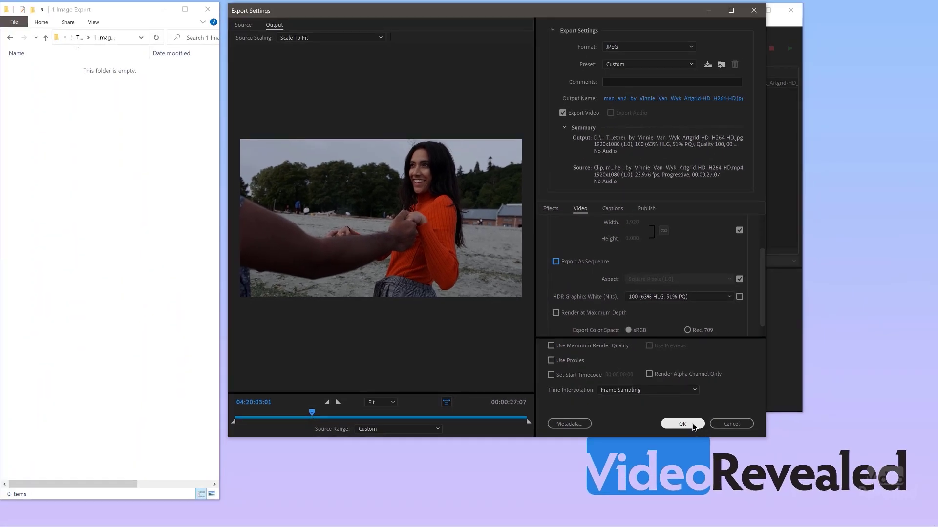
pyautogui.click(682, 424)
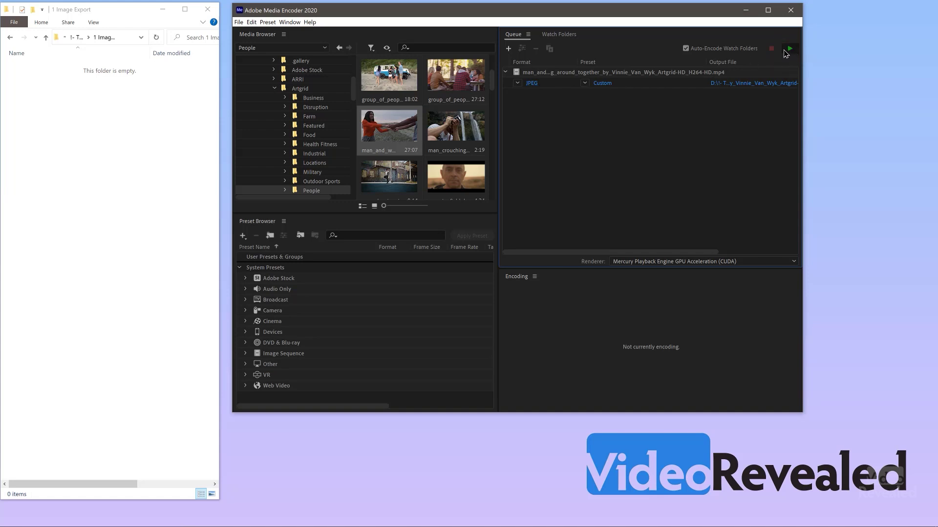
# Encode the queued still, check the resulting image and delete it from the 1 Image Export folder.
pyautogui.click(789, 49)
pyautogui.doubleClick(9, 72)
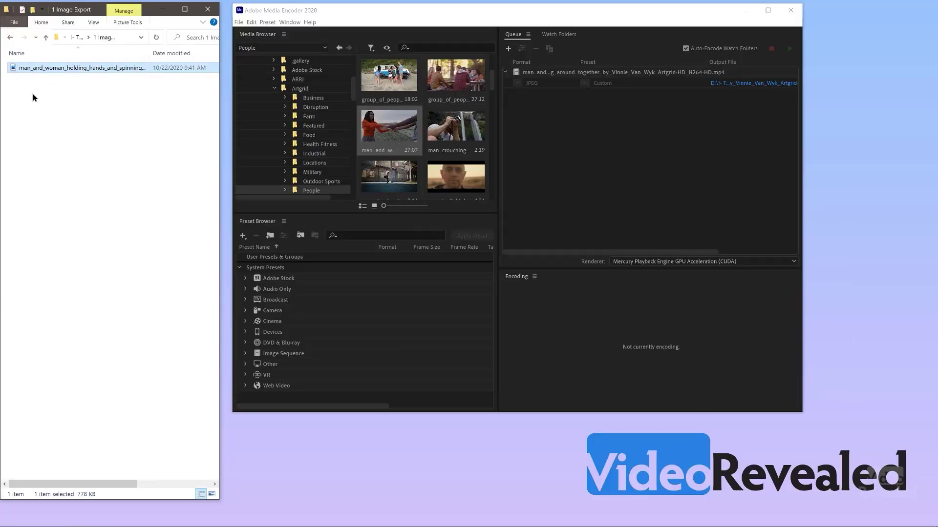
pyautogui.press('Delete')
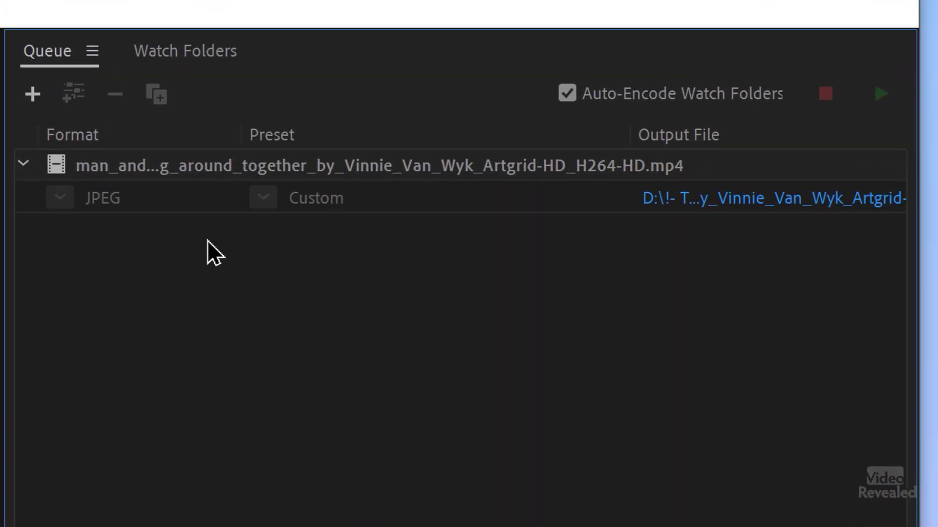
# Duplicate the finished JPEG item in the queue and remove the original.
pyautogui.click(150, 165)
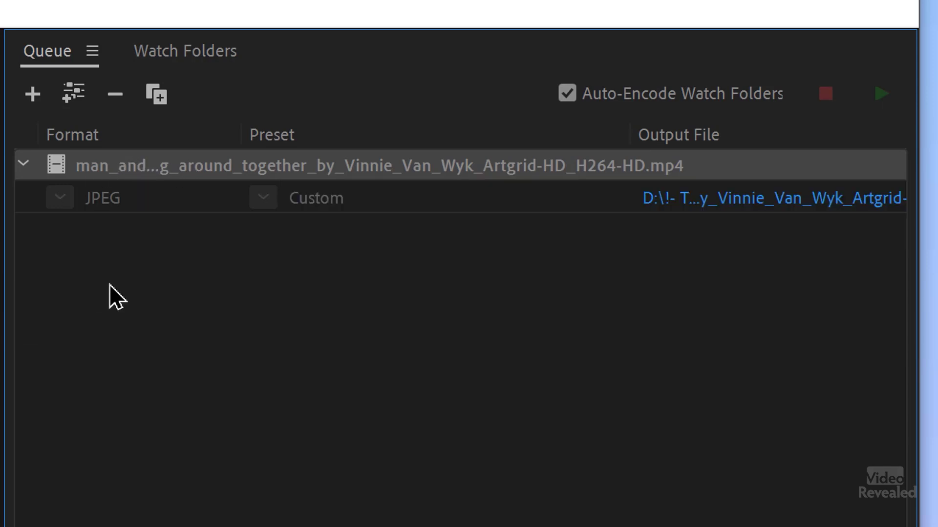
pyautogui.click(158, 94)
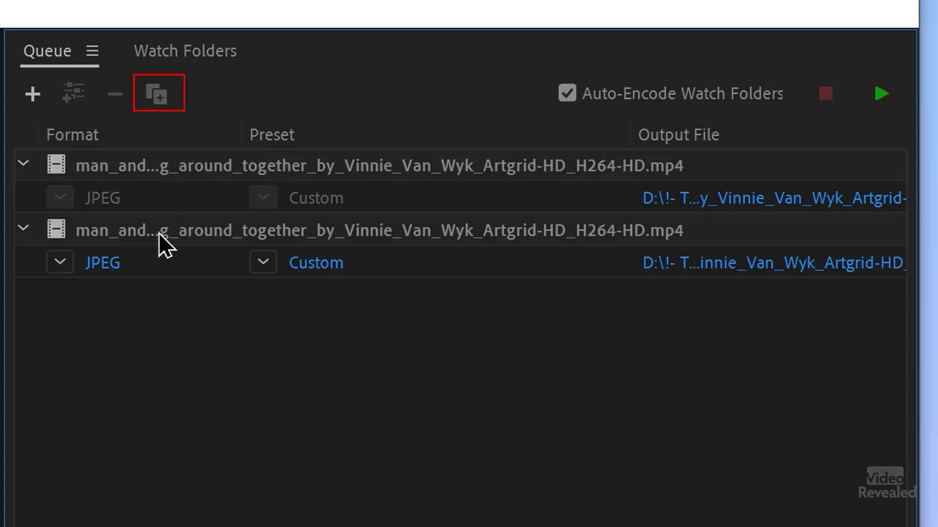
pyautogui.click(149, 179)
pyautogui.click(115, 95)
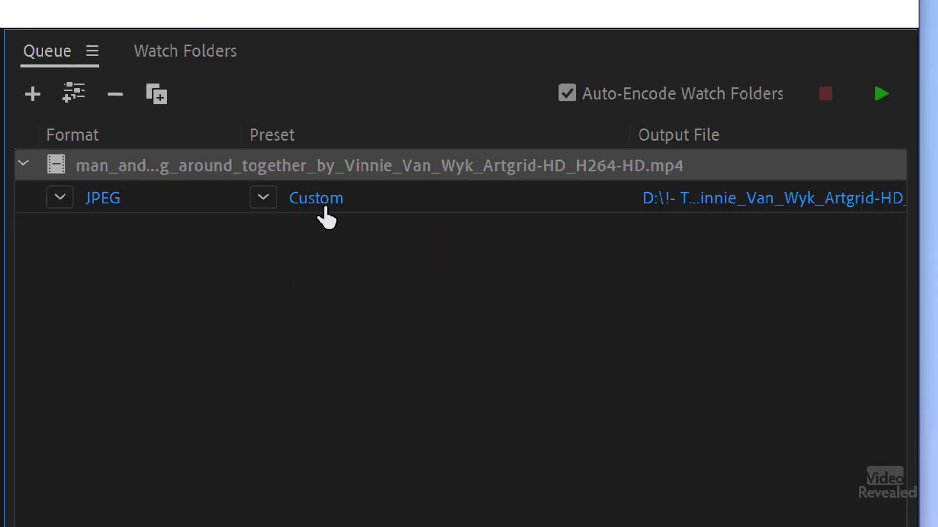
# Turn on Export As Sequence and shorten the source range to about 00:00:01:22, just before 04:20:03:01, accepting the settings.
pyautogui.moveTo(312, 211)
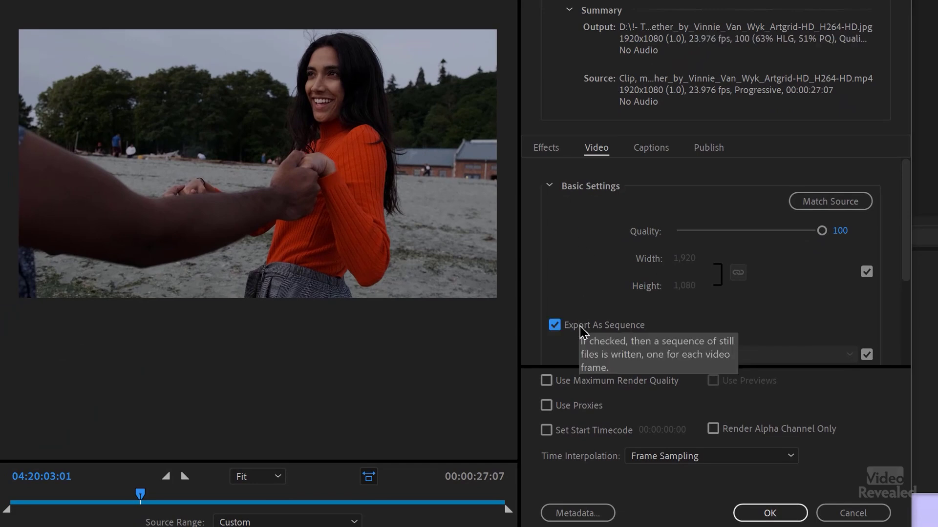
pyautogui.moveTo(907, 215); pyautogui.dragTo(911, 271)
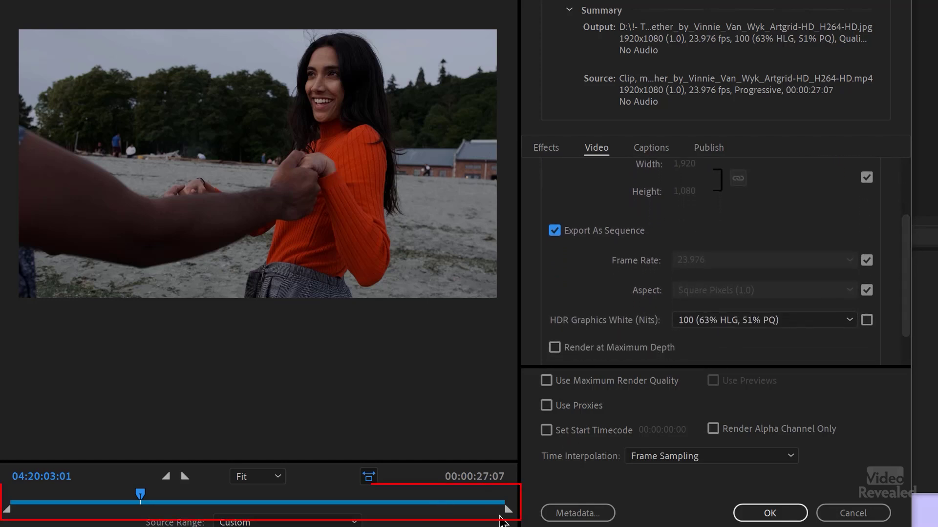
pyautogui.moveTo(459, 515); pyautogui.dragTo(123, 514)
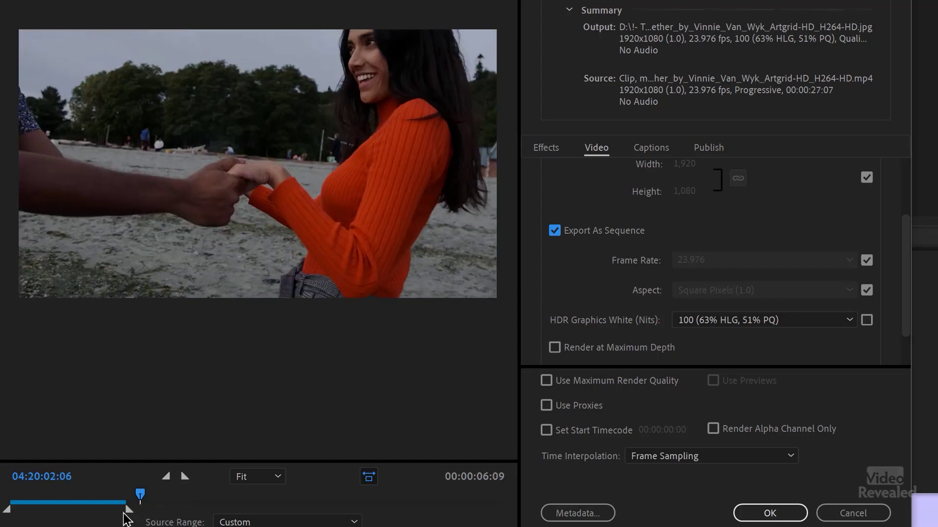
pyautogui.moveTo(4, 512); pyautogui.dragTo(88, 511)
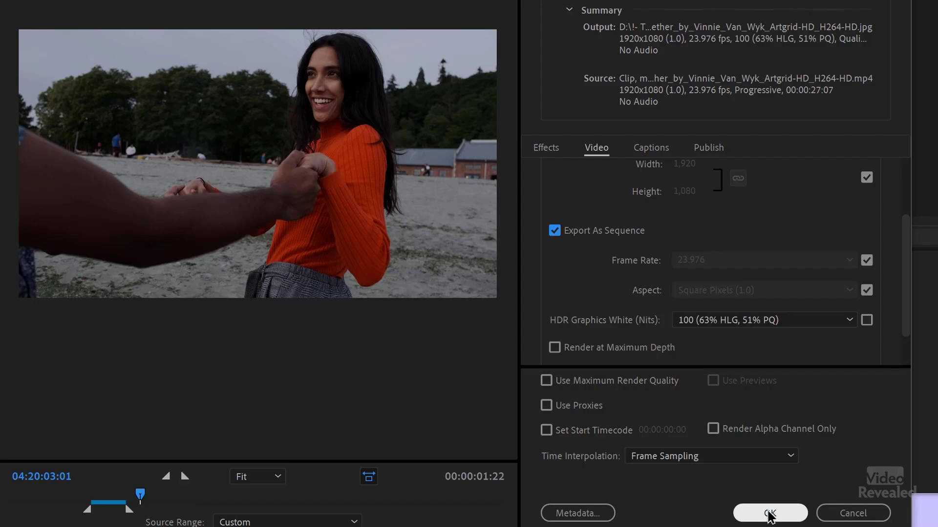
pyautogui.click(769, 514)
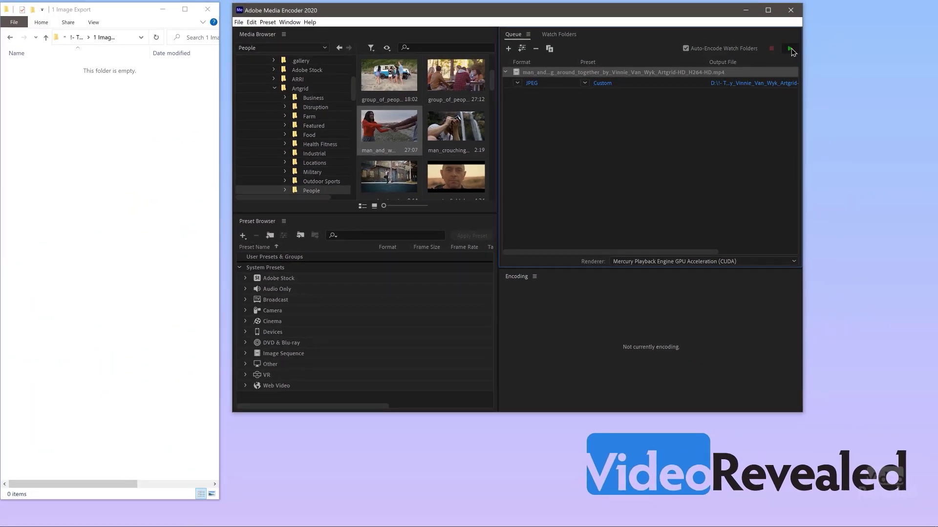
# Encode the queued JPEG sequence and open the first exported image from the 1 Image Export folder.
pyautogui.click(790, 49)
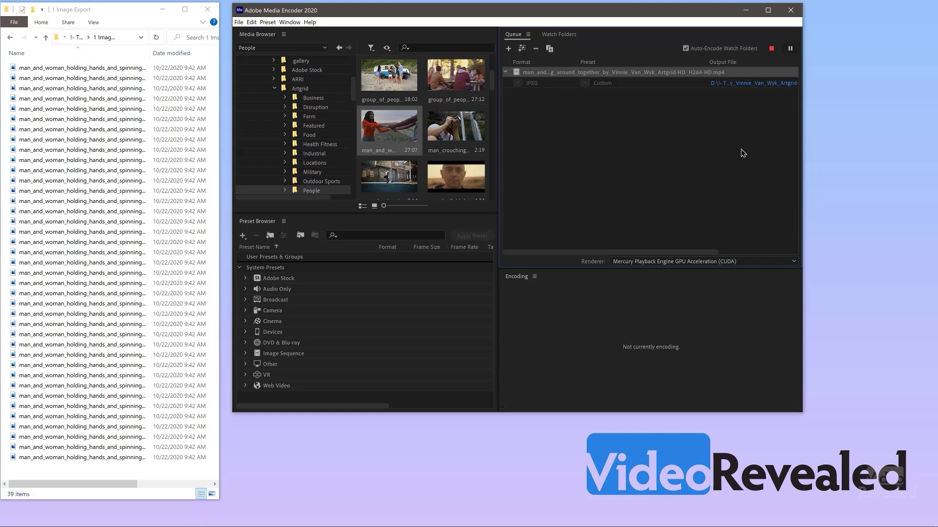
pyautogui.click(16, 69)
pyautogui.doubleClick(19, 70)
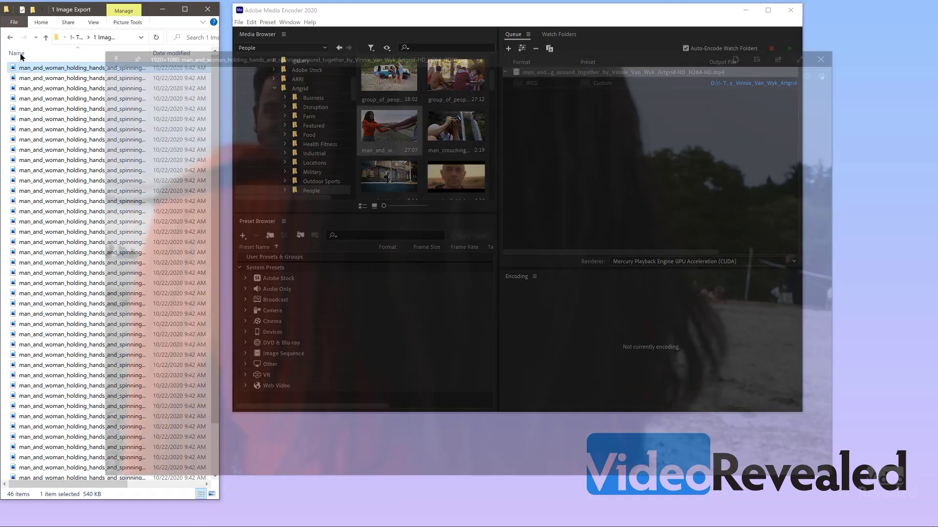
# Step through the exported sequence images up to the last frame and close the preview.
pyautogui.press('Right')
pyautogui.press('Right')
pyautogui.press('Right')
pyautogui.press('Right')
pyautogui.press('Right')
pyautogui.press('Right')
pyautogui.press('Right')
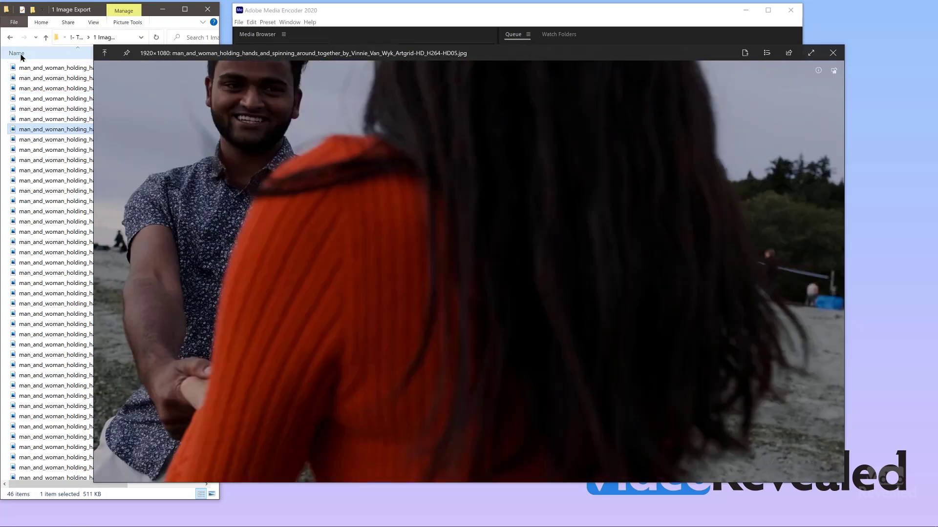
pyautogui.press('Right')
pyautogui.press('Right')
pyautogui.press('Right')
pyautogui.press('Right')
pyautogui.press('Right')
pyautogui.press('Right')
pyautogui.press('Right')
pyautogui.press('Right')
pyautogui.press('Right')
pyautogui.press('Right')
pyautogui.press('Right')
pyautogui.press('Right')
pyautogui.press('Right')
pyautogui.press('Right')
pyautogui.press('Right')
pyautogui.press('Right')
pyautogui.press('Right')
pyautogui.press('Right')
pyautogui.press('Right')
pyautogui.press('Right')
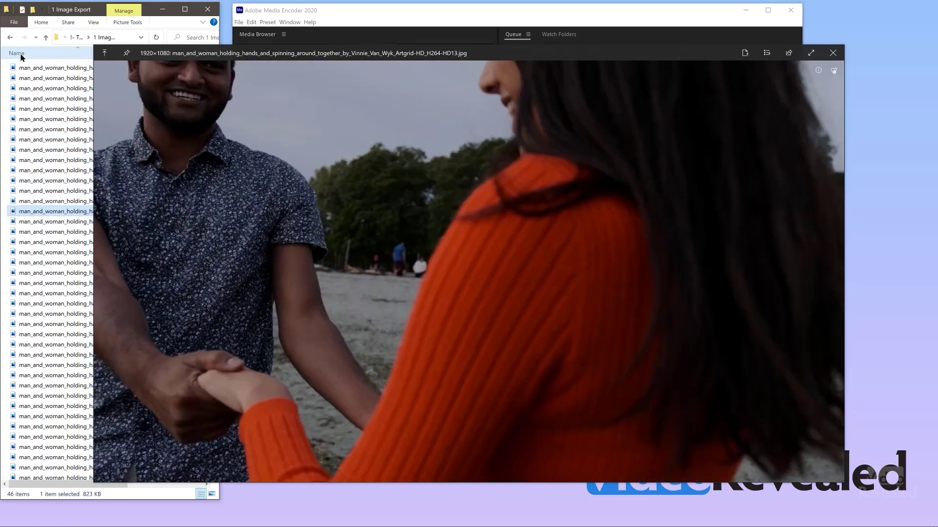
pyautogui.press('Right')
pyautogui.press('Right')
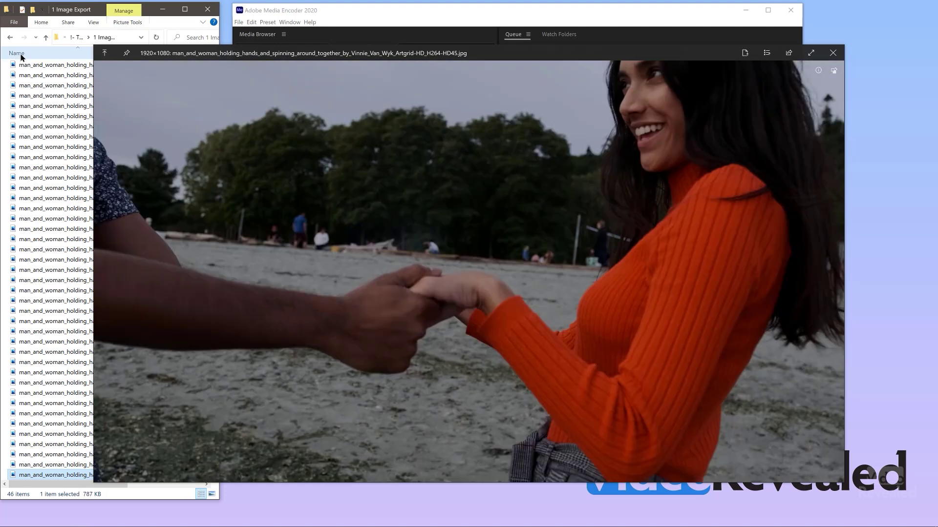
pyautogui.press('Escape')
# Delete all exported sequence images from the 1 Image Export folder.
pyautogui.click(47, 156)
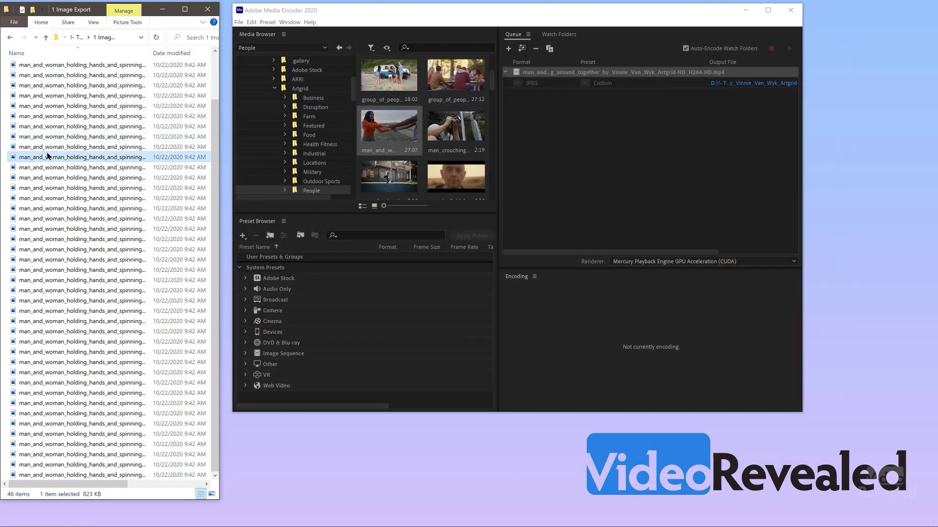
pyautogui.hotkey('ctrl', 'a')
pyautogui.press('Delete')
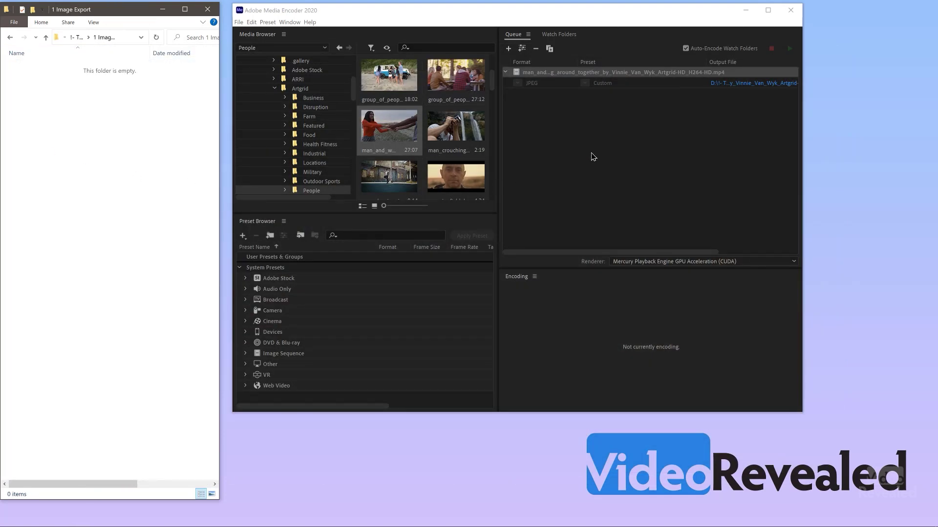
# Duplicate the finished queue item and expand the Lumetri Look / LUT effect in the copy's export settings.
pyautogui.click(593, 156)
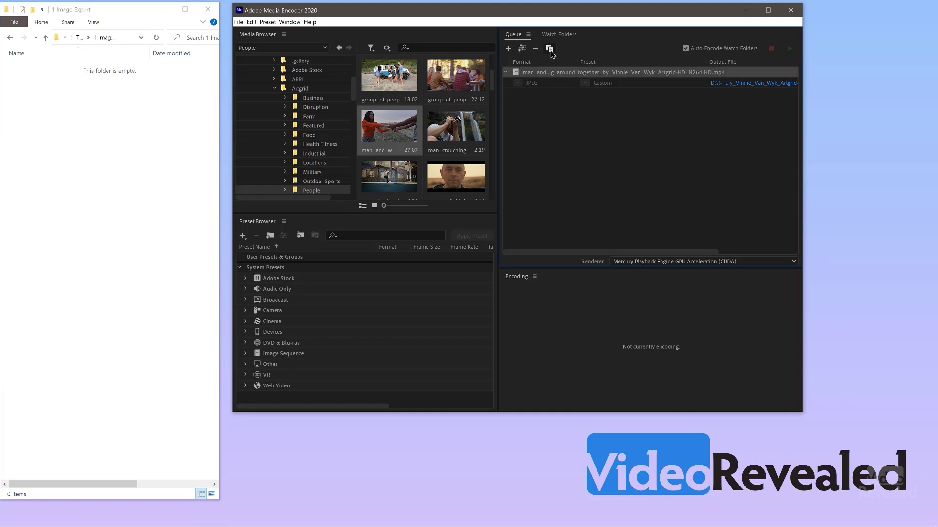
pyautogui.click(550, 49)
pyautogui.click(546, 72)
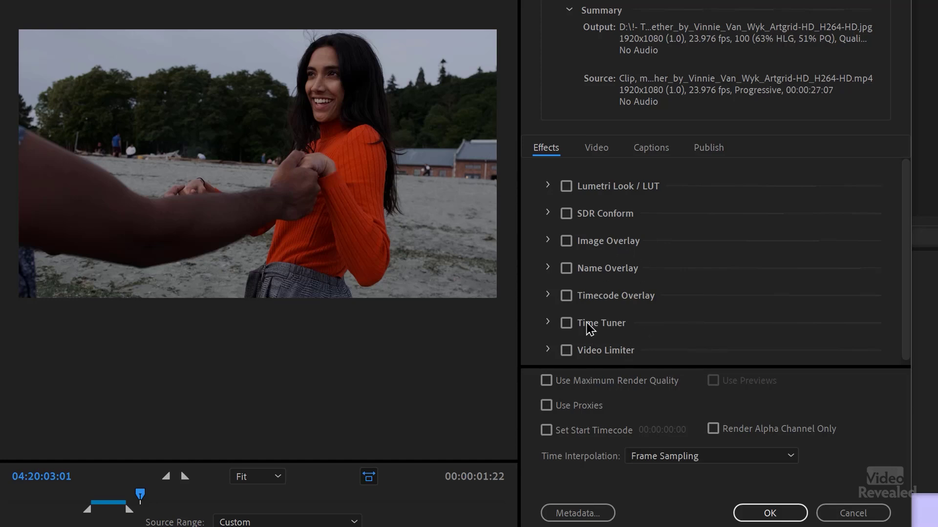
pyautogui.click(548, 186)
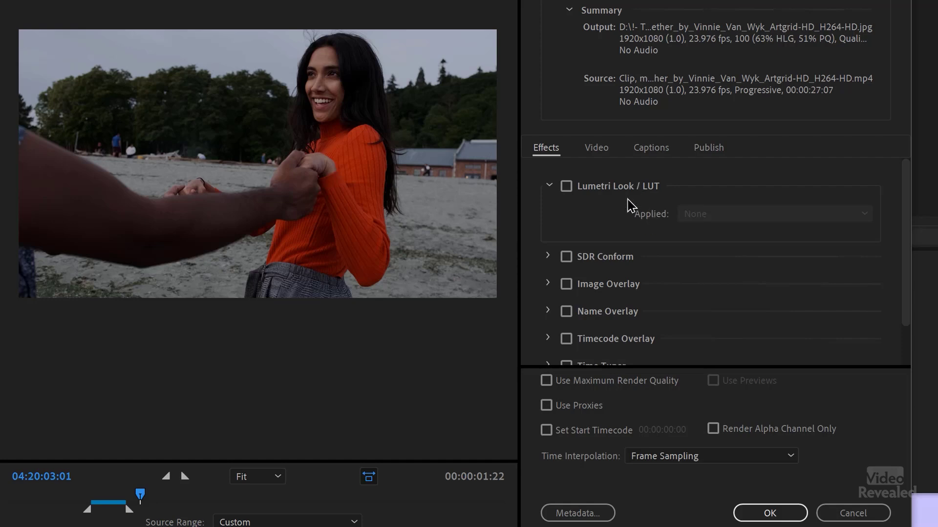
# Enable the Lumetri Look / LUT effect with the SL CLEAN STRAIGHT LDR look and compare the image with it off and on.
pyautogui.click(565, 187)
pyautogui.click(727, 218)
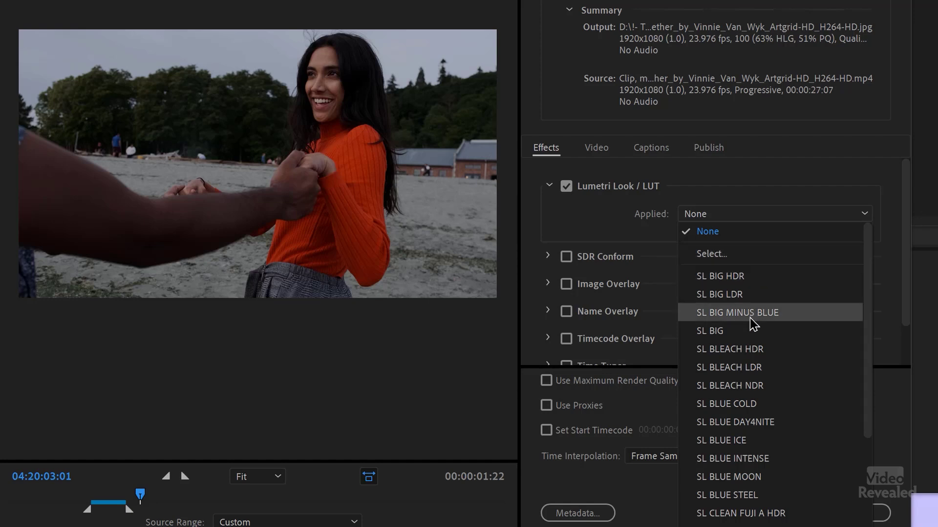
pyautogui.scroll(-5, 749, 322)
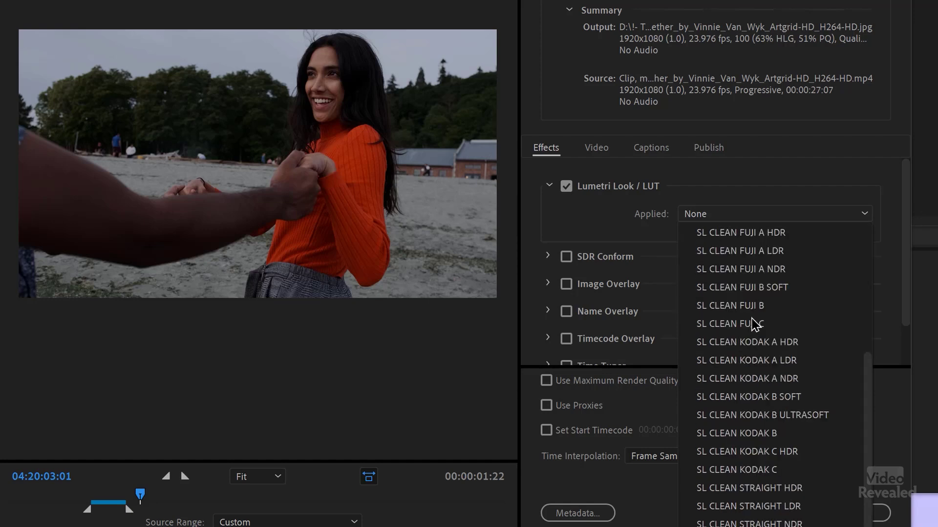
pyautogui.click(751, 490)
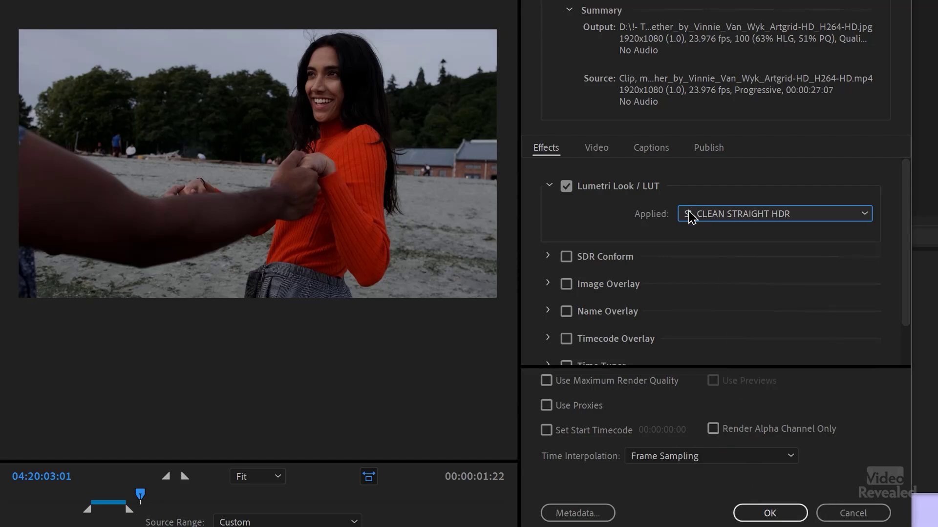
pyautogui.scroll(-1, 701, 215)
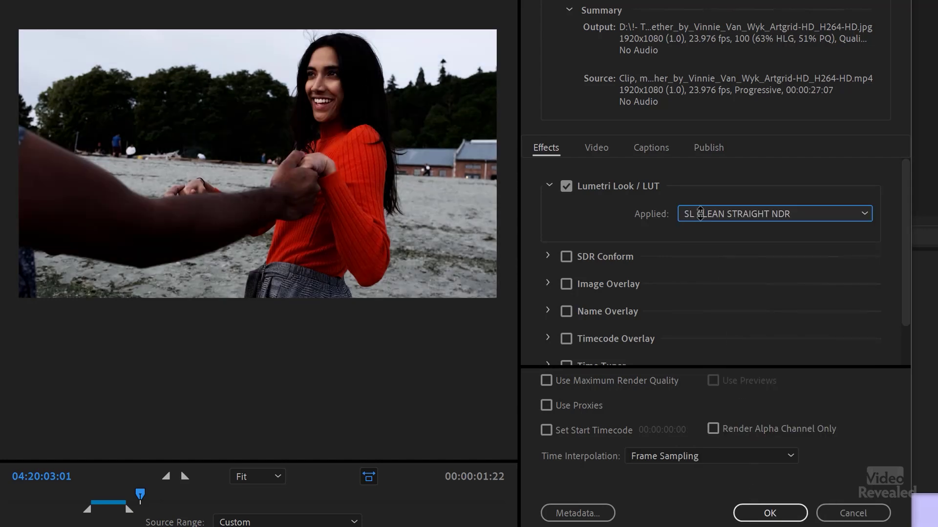
pyautogui.scroll(1, 700, 213)
pyautogui.click(568, 194)
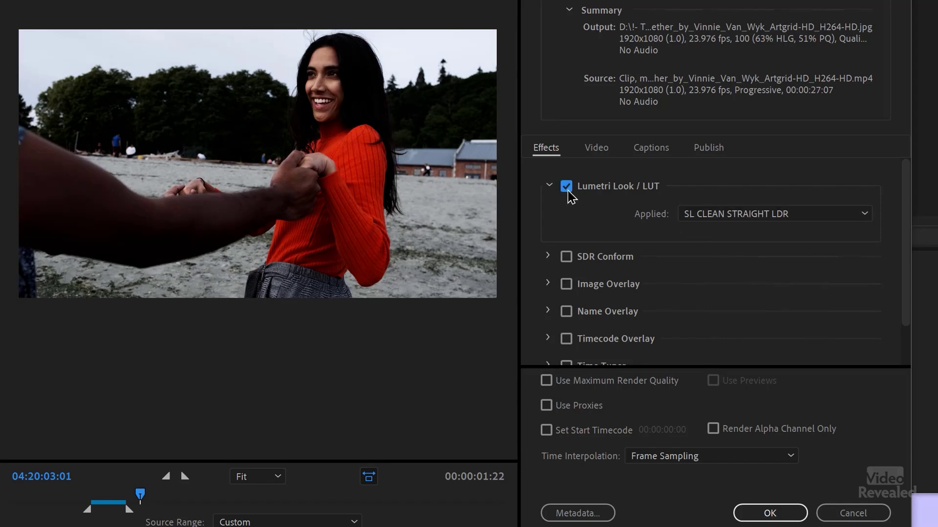
pyautogui.click(568, 194)
pyautogui.click(549, 187)
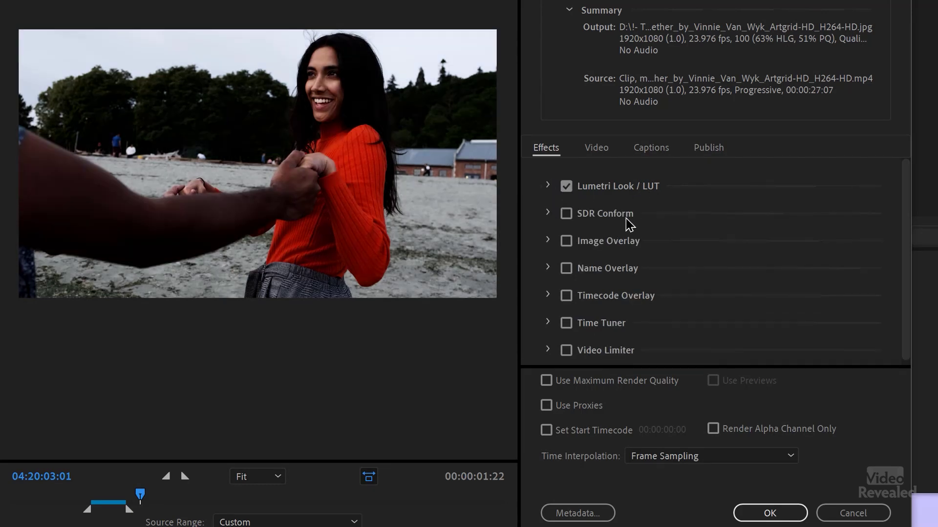
# Enable Image Overlay and apply MYMEDIA overlay.psd from the 512 Video to Stills folder.
pyautogui.click(549, 240)
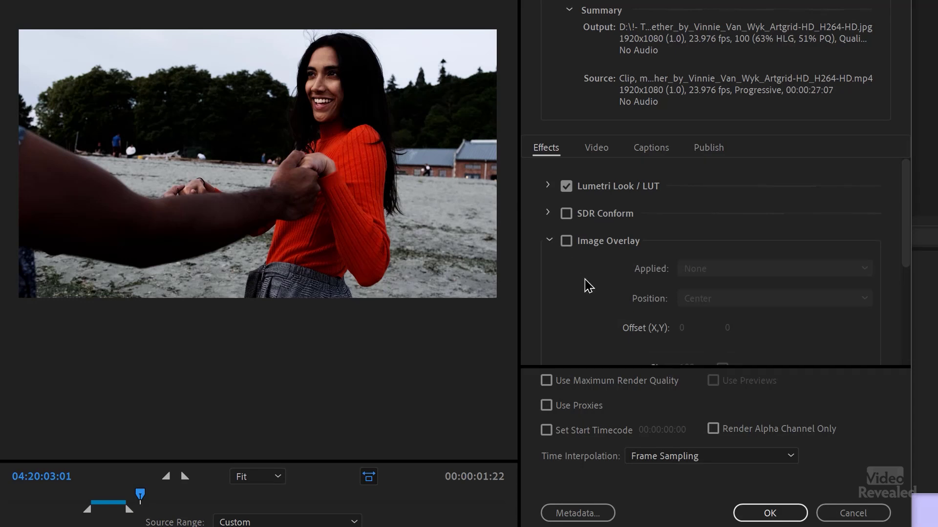
pyautogui.scroll(-4, 611, 273)
pyautogui.scroll(2, 608, 261)
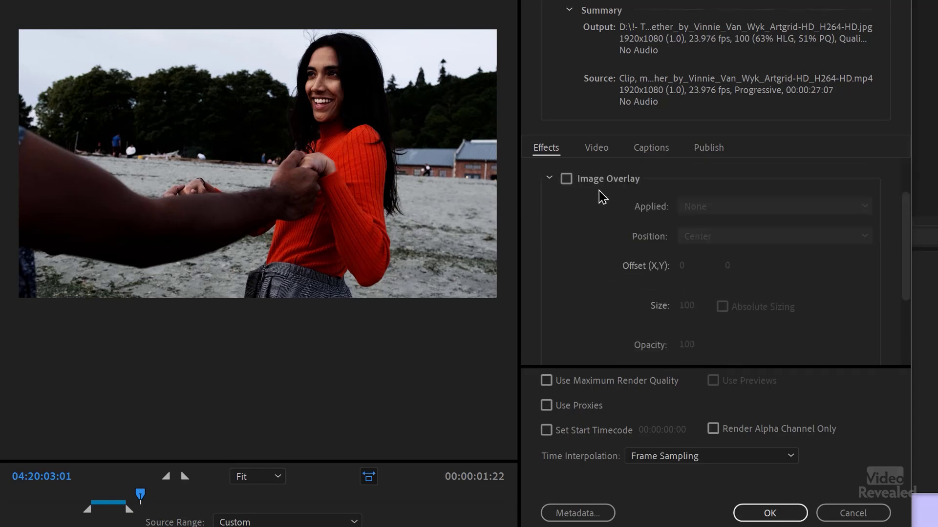
pyautogui.click(566, 179)
pyautogui.click(723, 215)
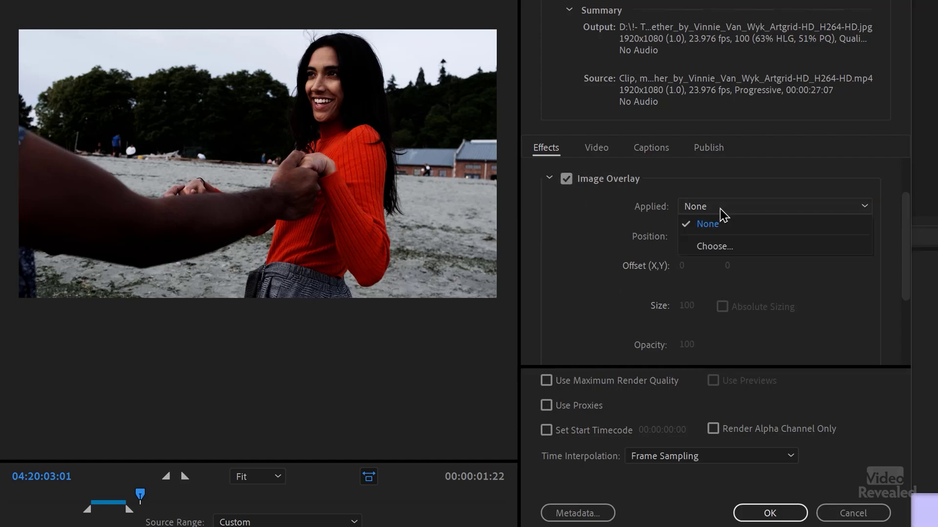
pyautogui.click(723, 250)
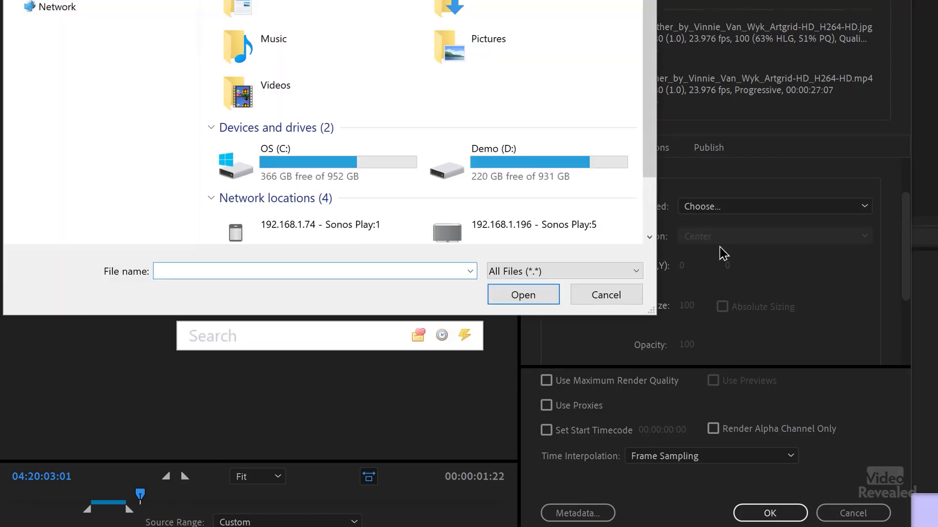
pyautogui.click(445, 338)
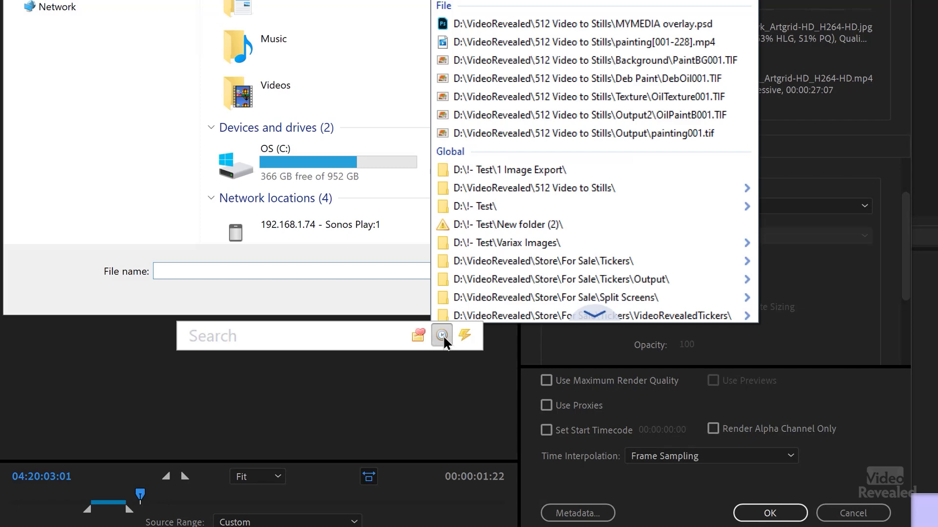
pyautogui.click(457, 185)
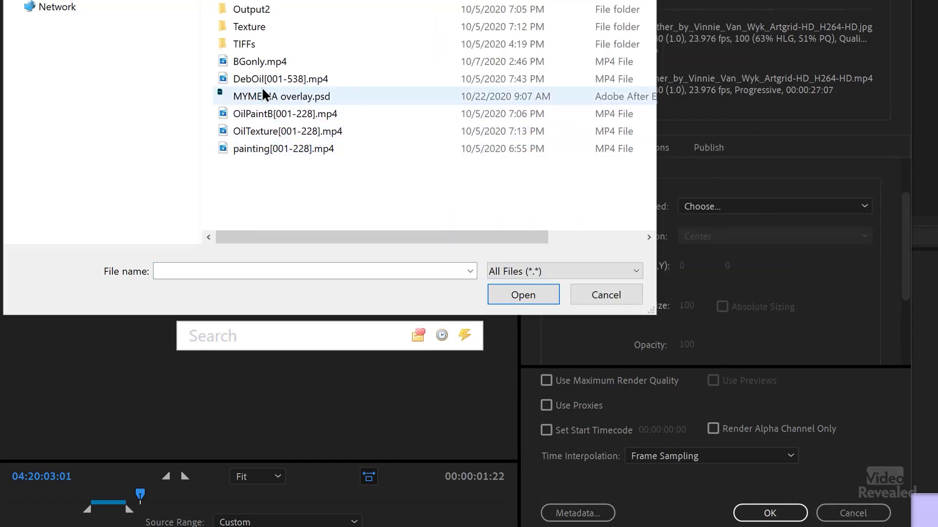
pyautogui.click(260, 97)
pyautogui.doubleClick(261, 98)
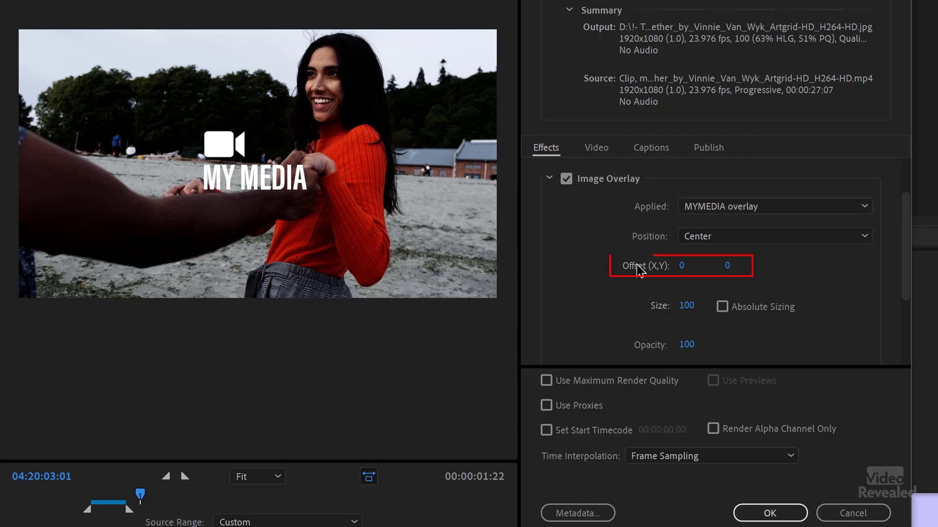
# Offset the MYMEDIA overlay to 675, 335 in the frame's lower right area and set its opacity to 30.
pyautogui.moveTo(682, 274)
pyautogui.mouseDown()
pyautogui.moveTo(842, 274)
pyautogui.moveTo(936, 291)
pyautogui.mouseUp()
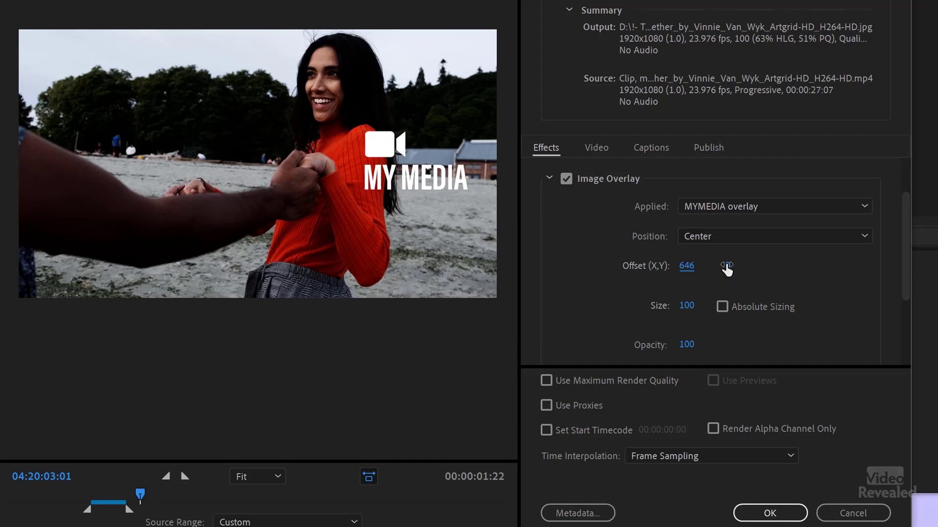
pyautogui.moveTo(727, 268); pyautogui.dragTo(894, 268)
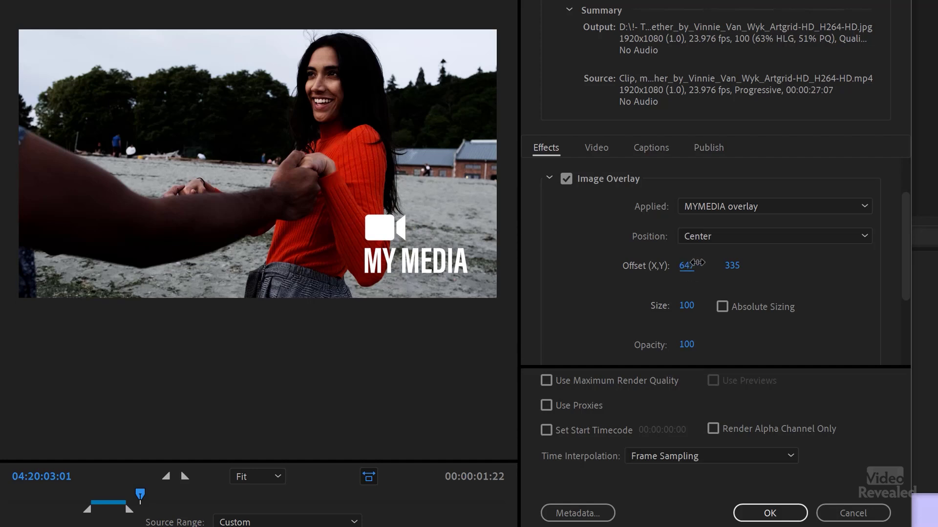
pyautogui.moveTo(698, 263); pyautogui.dragTo(637, 351)
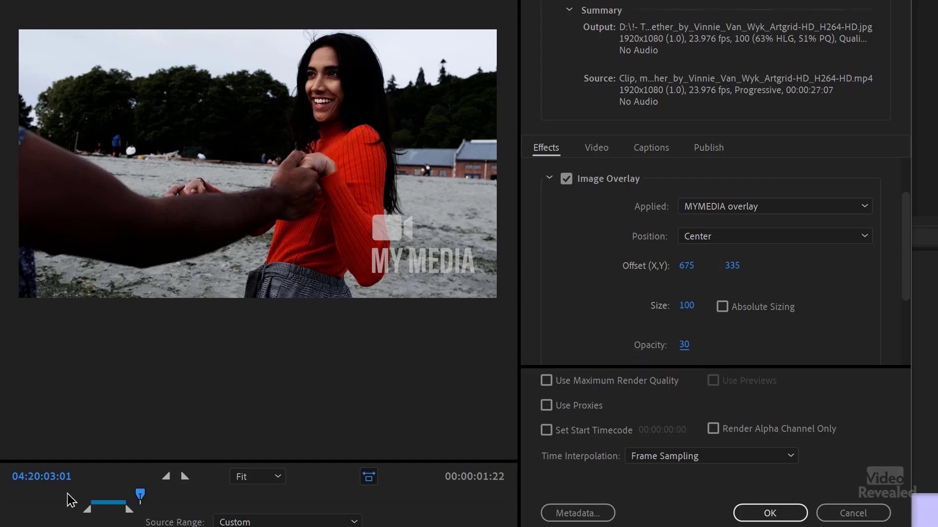
# Extend the source range to the whole clip, set the sequence frame rate to 1, and accept the export settings.
pyautogui.moveTo(87, 511); pyautogui.dragTo(6, 517)
pyautogui.moveTo(137, 513); pyautogui.dragTo(527, 514)
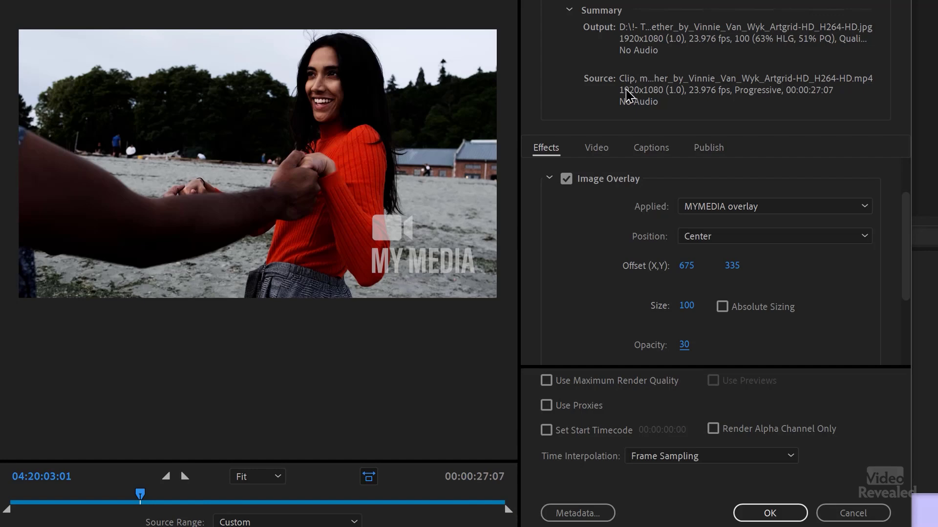
pyautogui.click(597, 148)
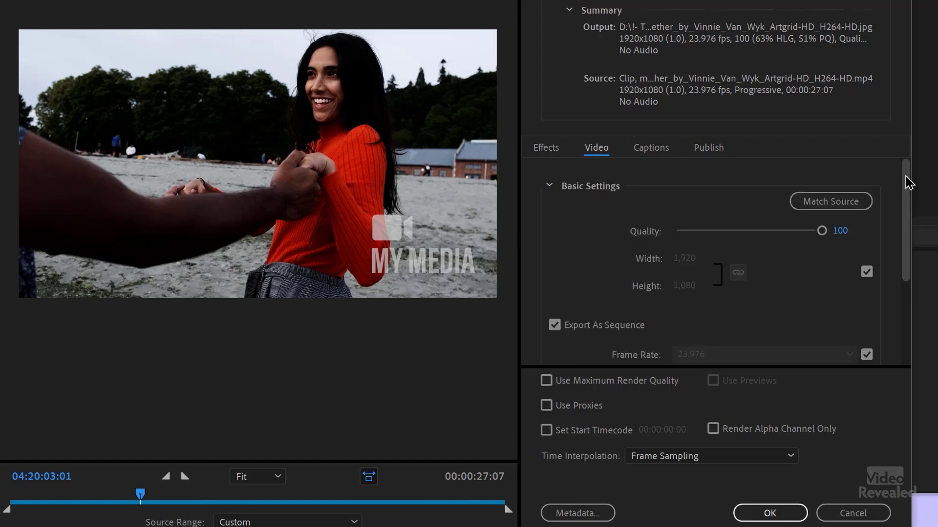
pyautogui.moveTo(908, 182); pyautogui.dragTo(918, 233)
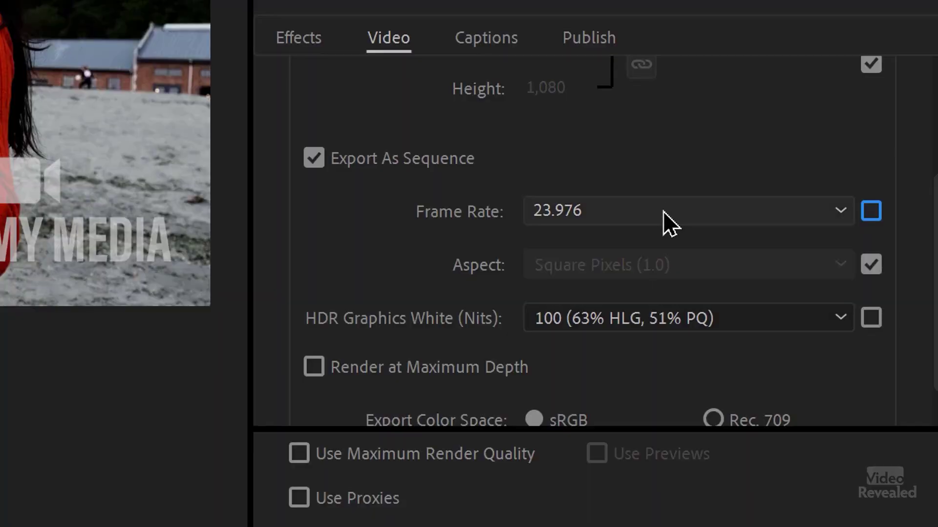
pyautogui.click(662, 211)
pyautogui.click(619, 242)
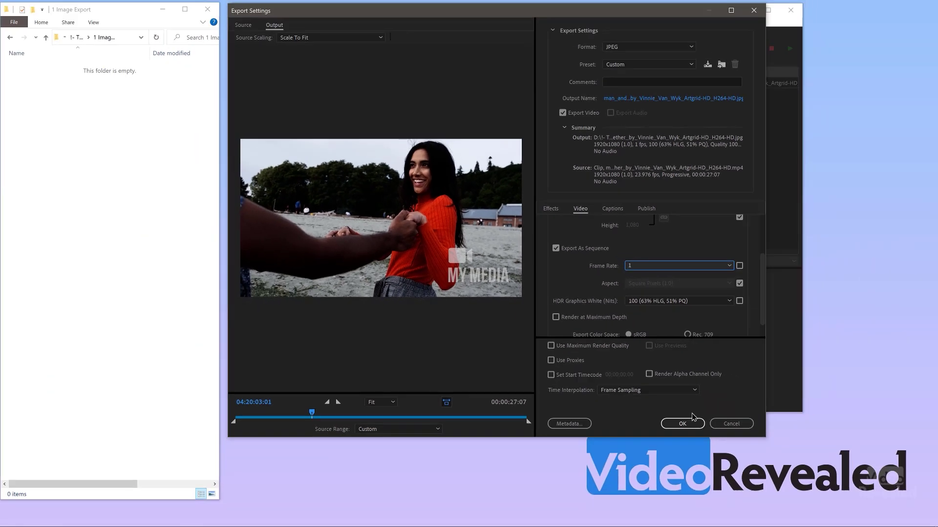
pyautogui.click(690, 422)
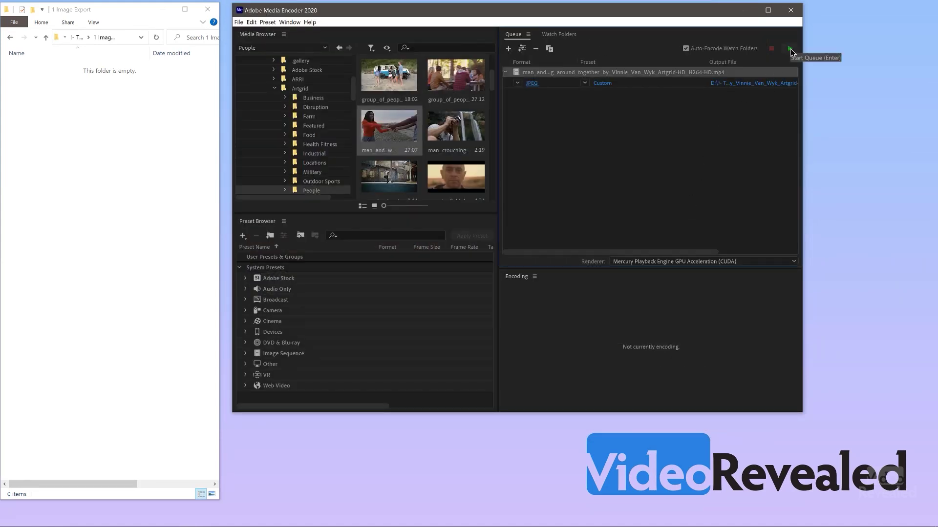
# Encode the queued JPEG sequence and show the 1 Image Export folder maximized with large thumbnails.
pyautogui.click(790, 49)
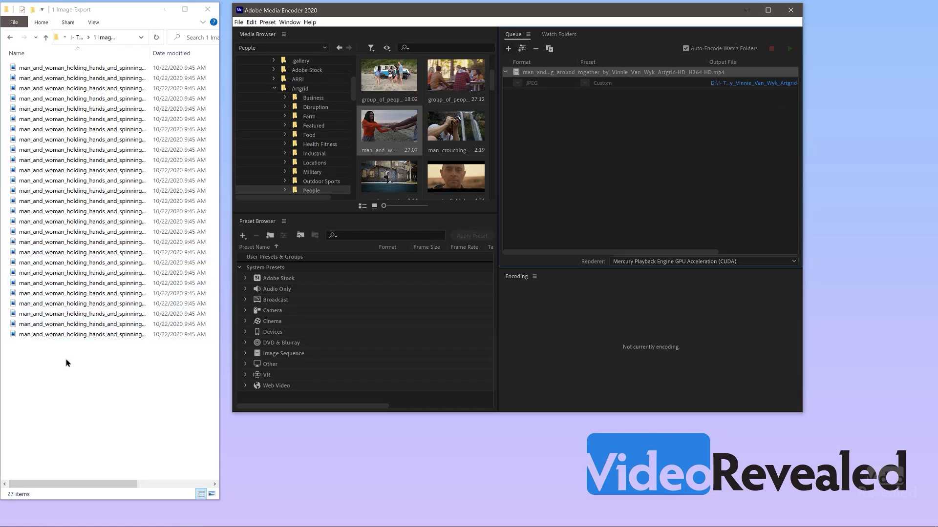
pyautogui.click(184, 9)
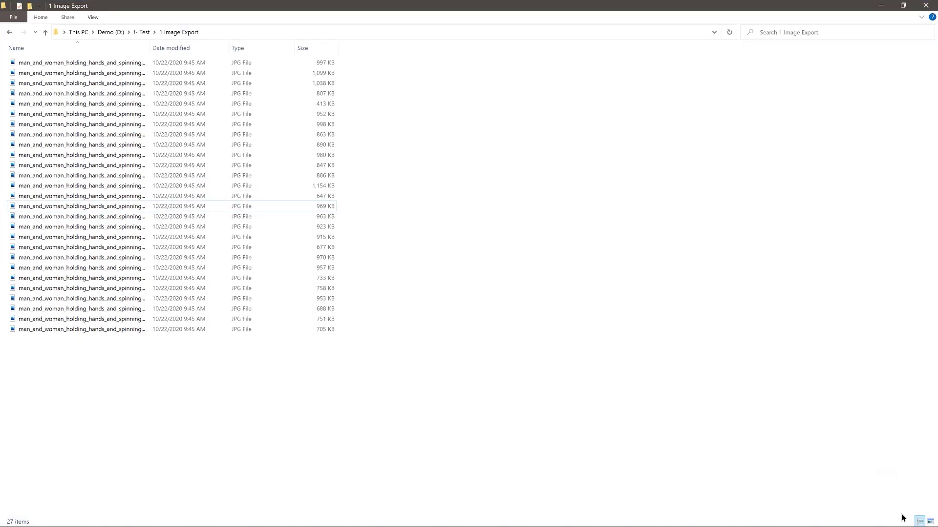
pyautogui.click(929, 521)
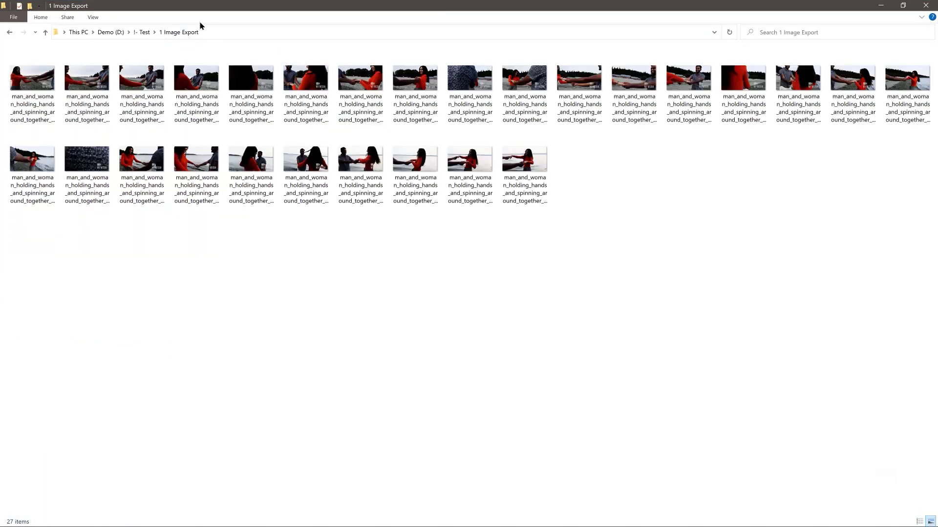
pyautogui.click(91, 18)
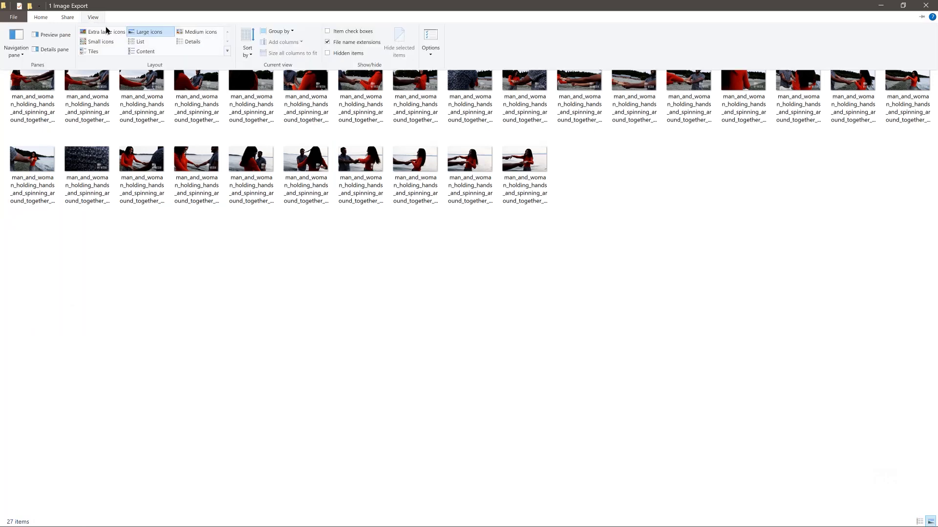
pyautogui.click(213, 338)
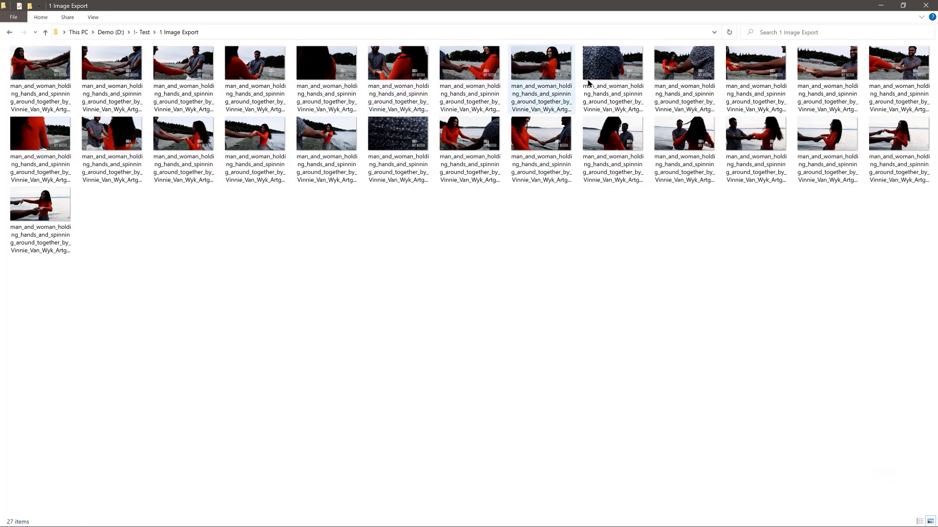
# Preview the exported stills in the 1 Image Export folder one after another, starting from the first image.
pyautogui.click(46, 91)
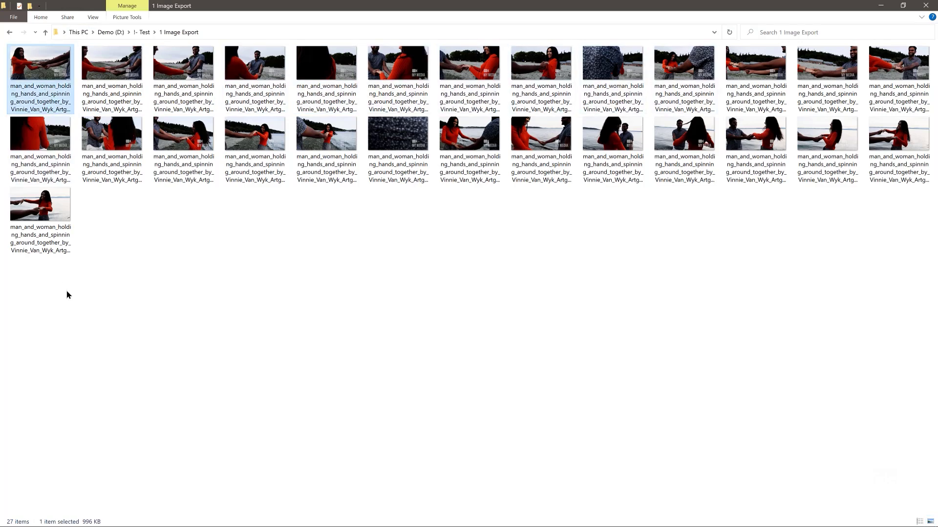
pyautogui.press('space')
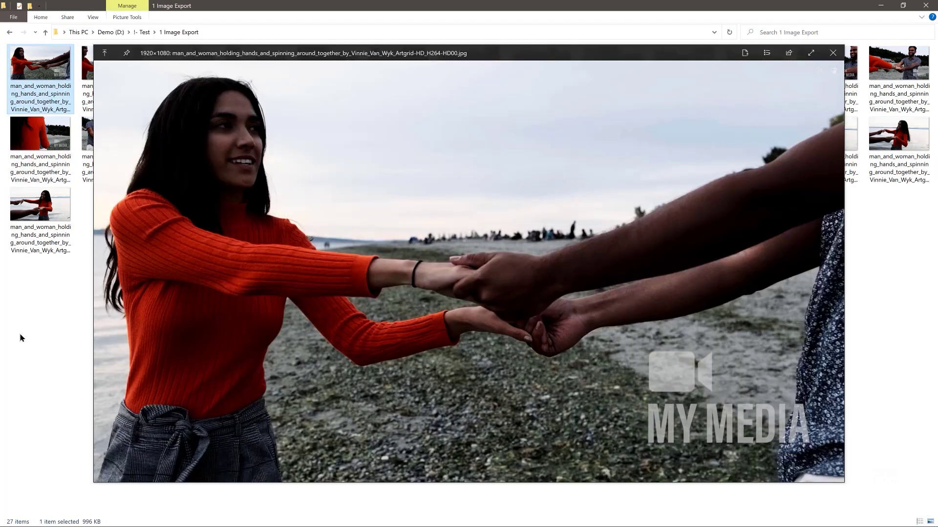
pyautogui.press('Right')
pyautogui.press('Right')
pyautogui.press('Right')
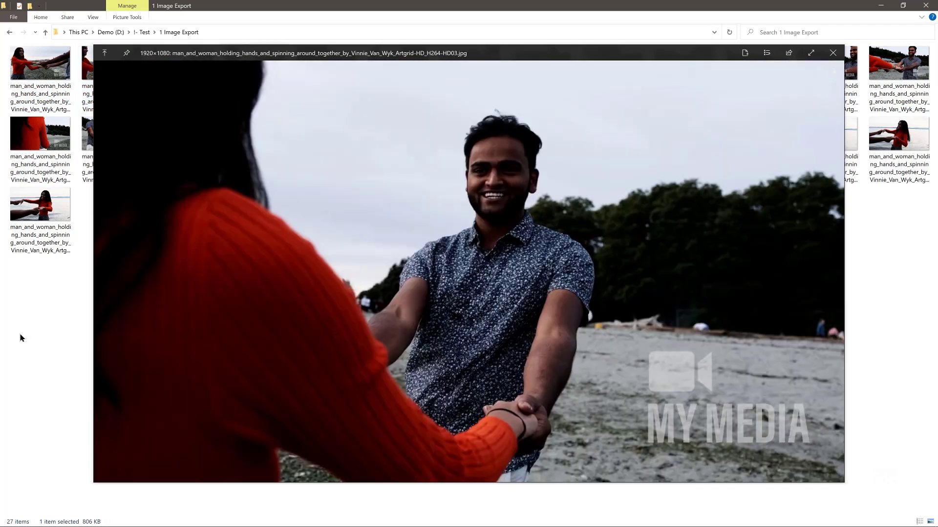
pyautogui.press('Right')
pyautogui.press('Right')
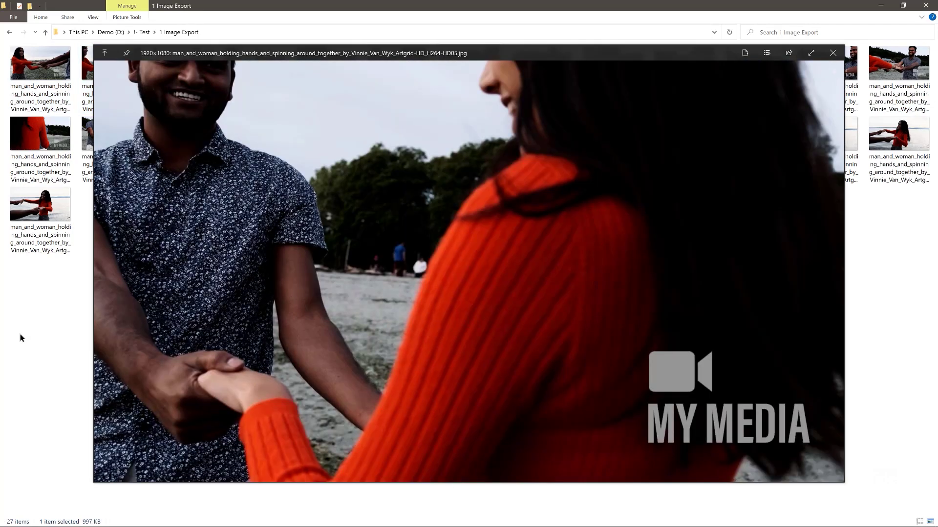
pyautogui.press('Right')
pyautogui.press('Right')
pyautogui.press('Right')
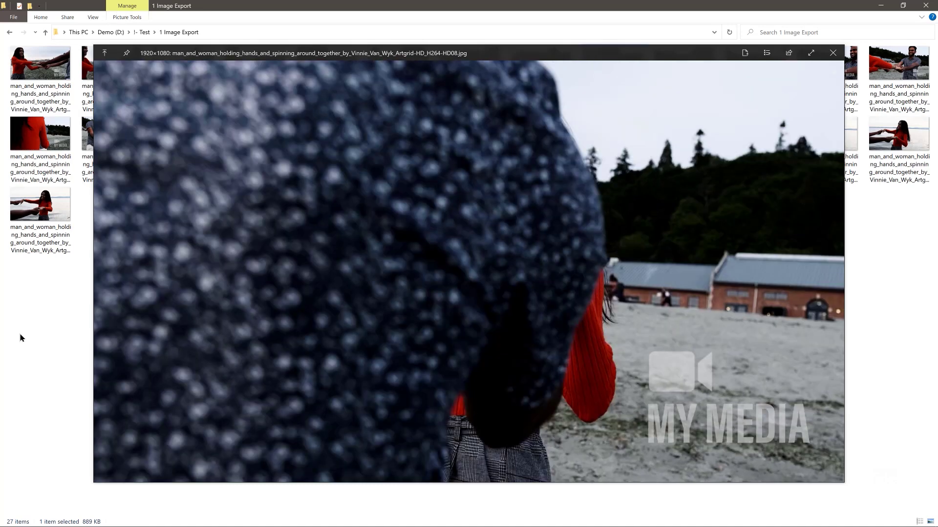
pyautogui.press('Right')
pyautogui.press('Right')
pyautogui.press('Right')
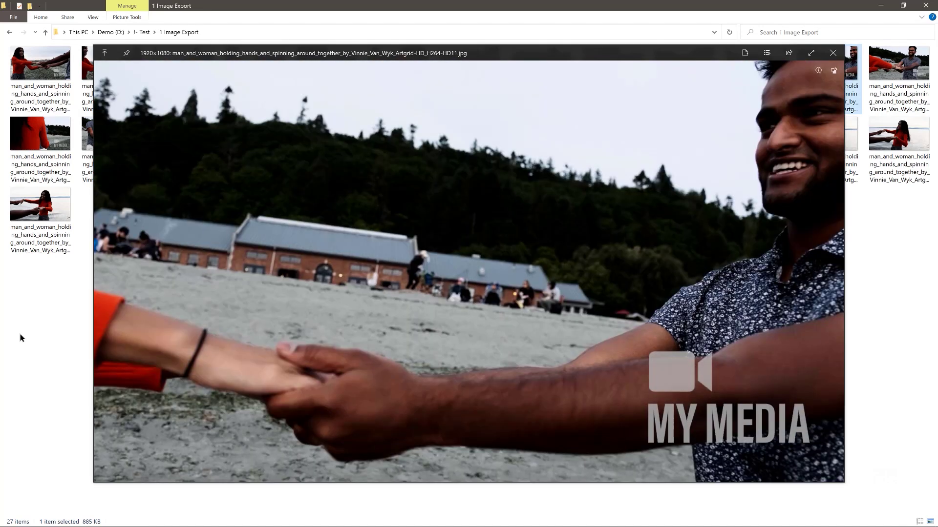
pyautogui.press('Right')
pyautogui.press('Right')
pyautogui.press('Right')
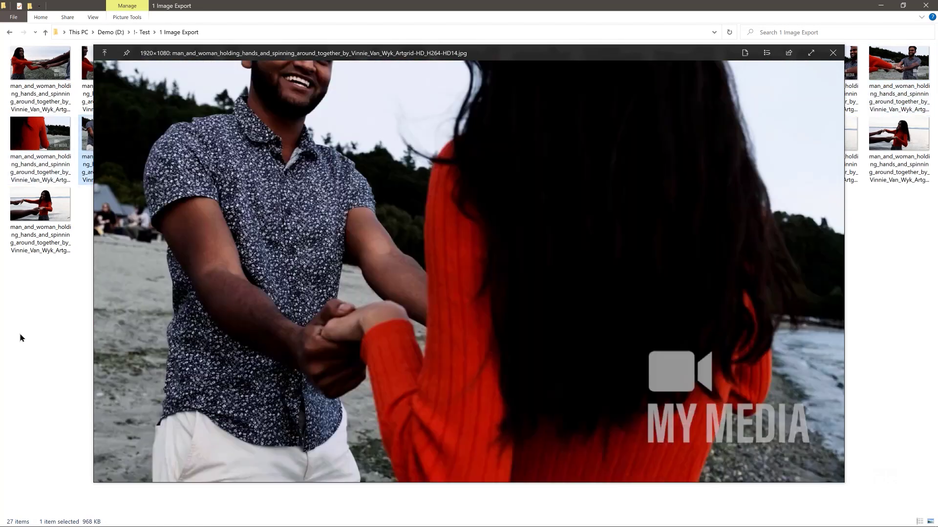
pyautogui.press('Right')
pyautogui.press('Right')
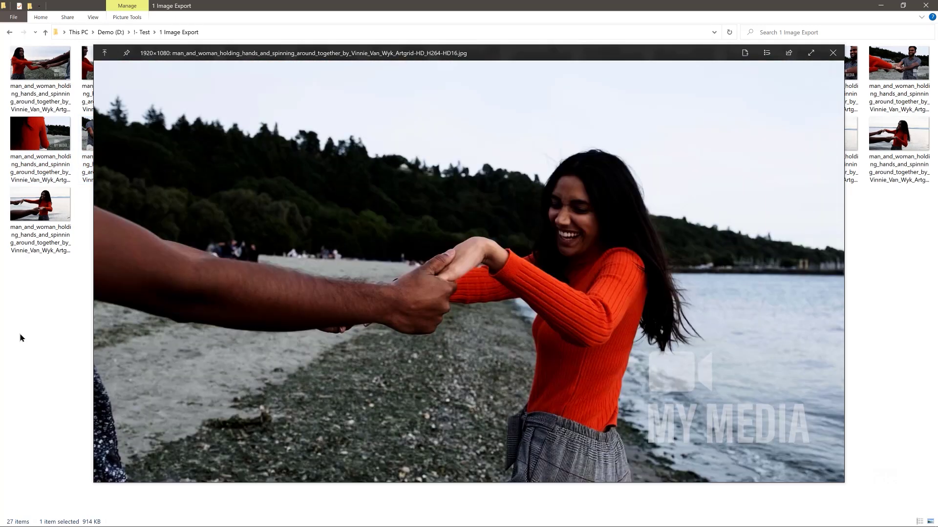
pyautogui.press('Right')
pyautogui.press('Right')
pyautogui.press('Right')
pyautogui.press('Right')
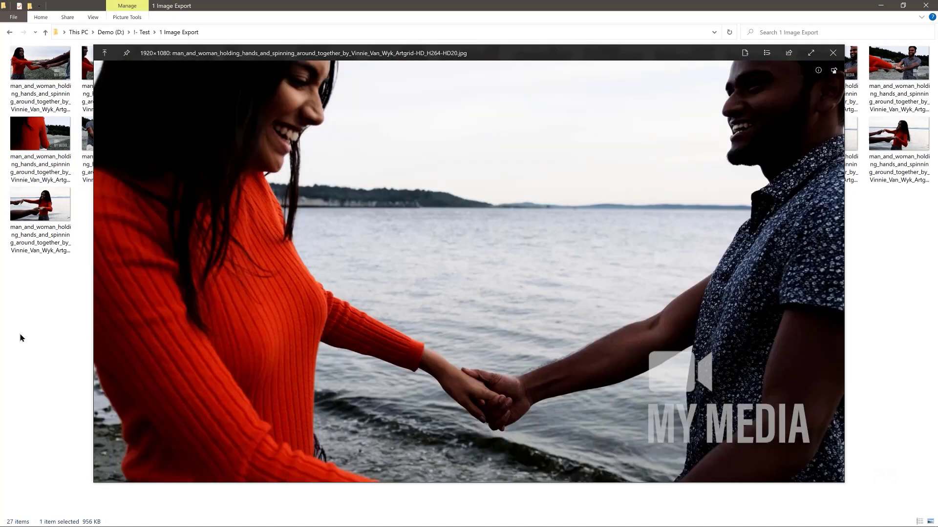
pyautogui.press('Right')
pyautogui.press('Right')
pyautogui.press('Right')
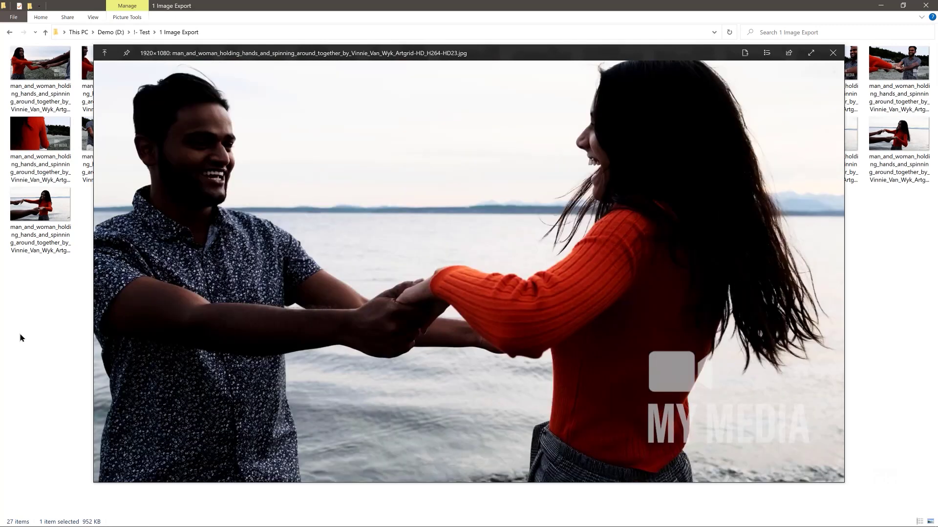
pyautogui.press('Escape')
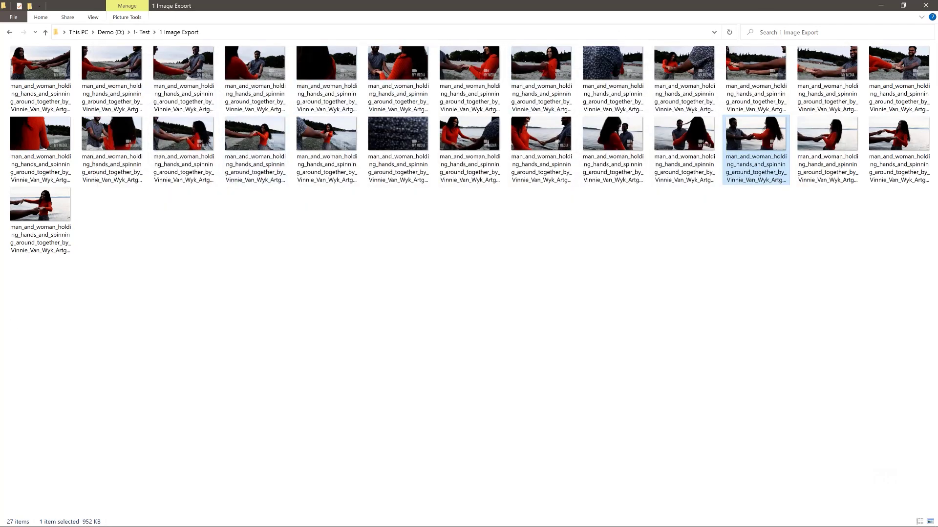
# Switch to Adobe Media Encoder, duplicate the finished JPEG job in the queue, and review the copy's video and effects settings.
pyautogui.click(901, 5)
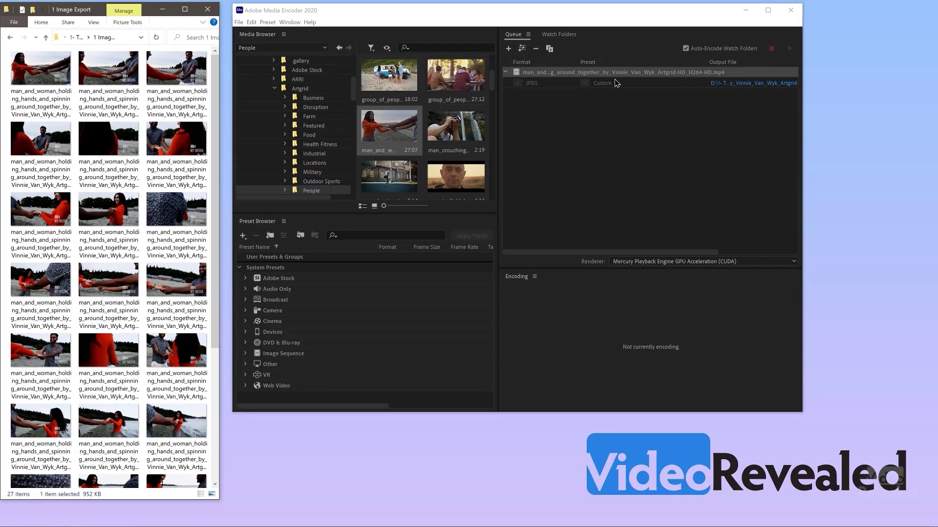
pyautogui.click(549, 76)
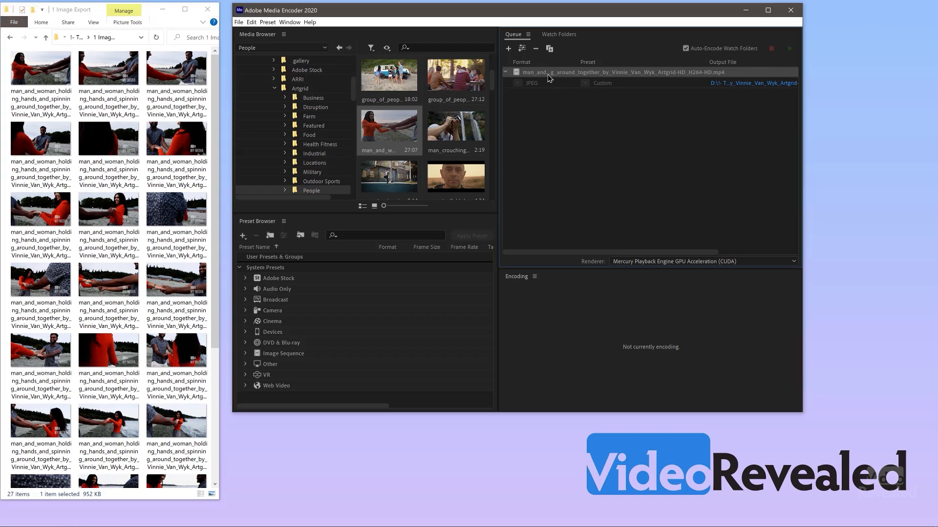
pyautogui.click(550, 49)
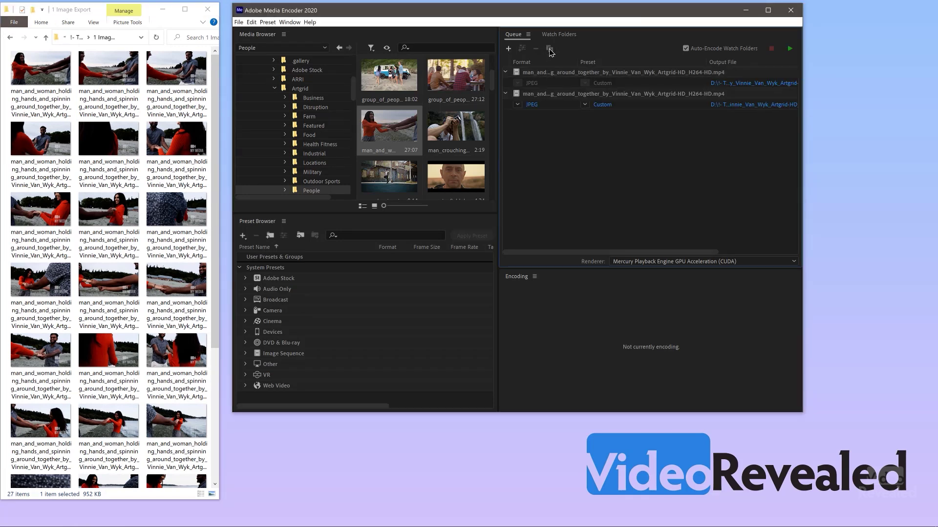
pyautogui.click(531, 104)
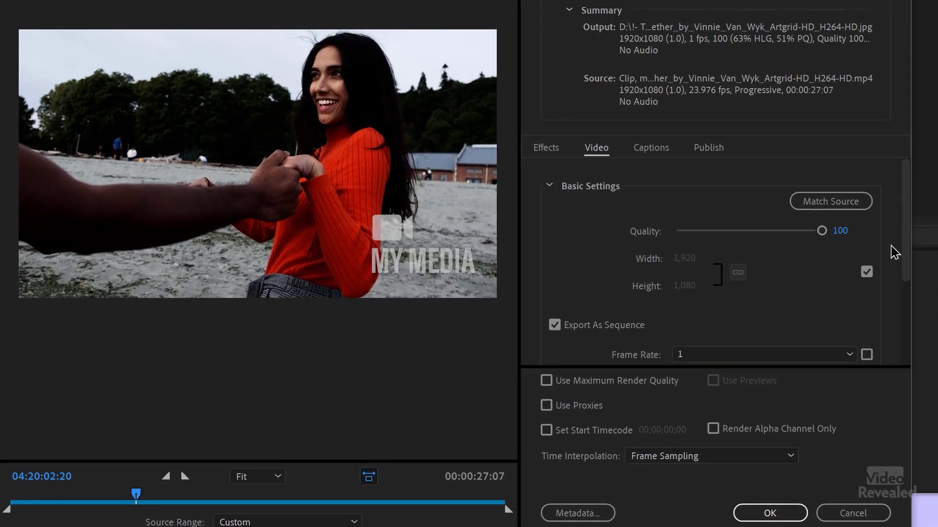
pyautogui.scroll(-2, 906, 253)
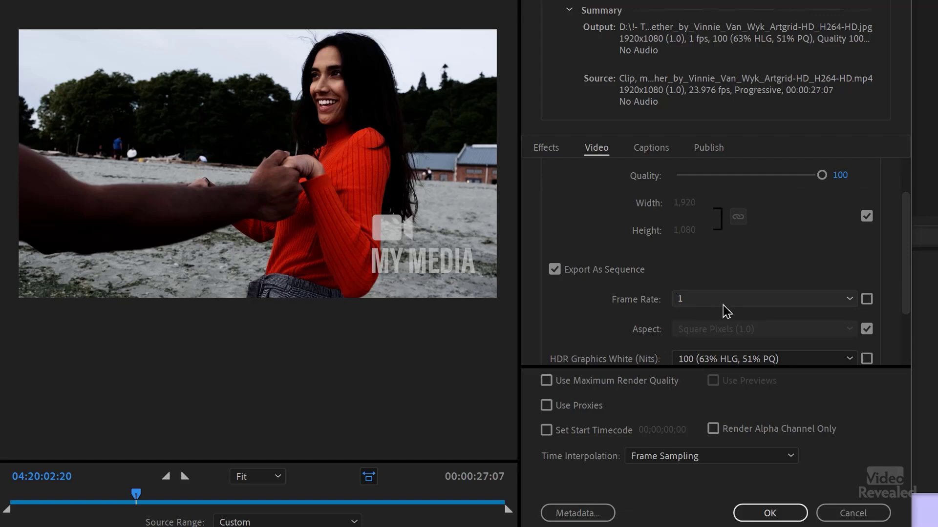
pyautogui.click(546, 147)
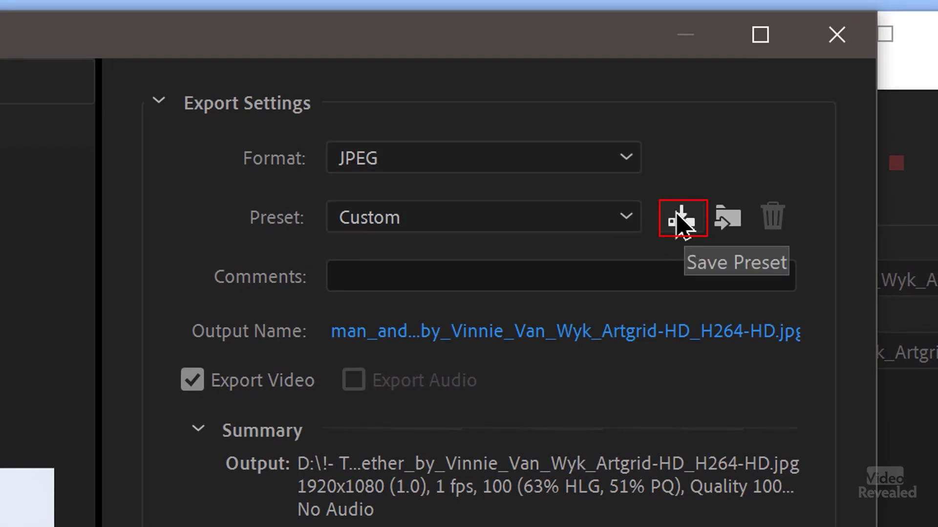
# Save the export settings as a preset named MyMedia Images with effects settings included, and close the Export Settings dialog.
pyautogui.click(680, 221)
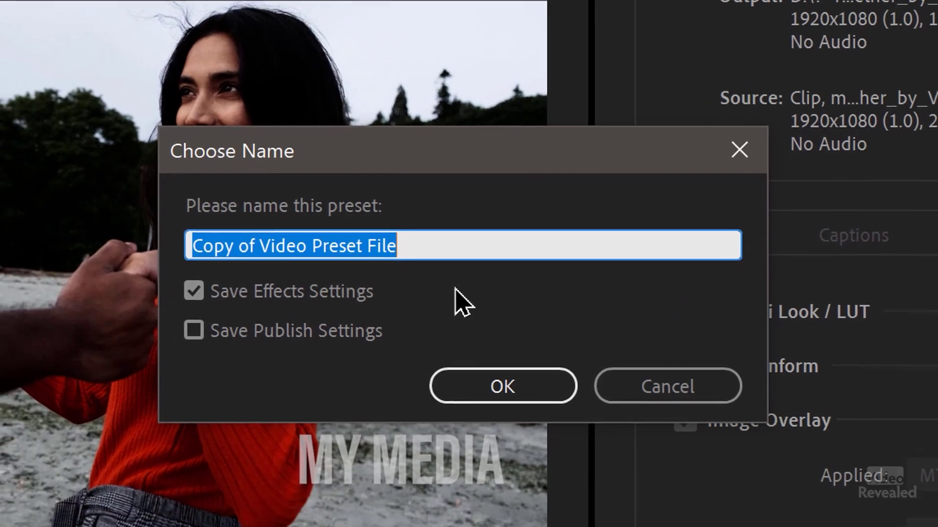
pyautogui.write('My')
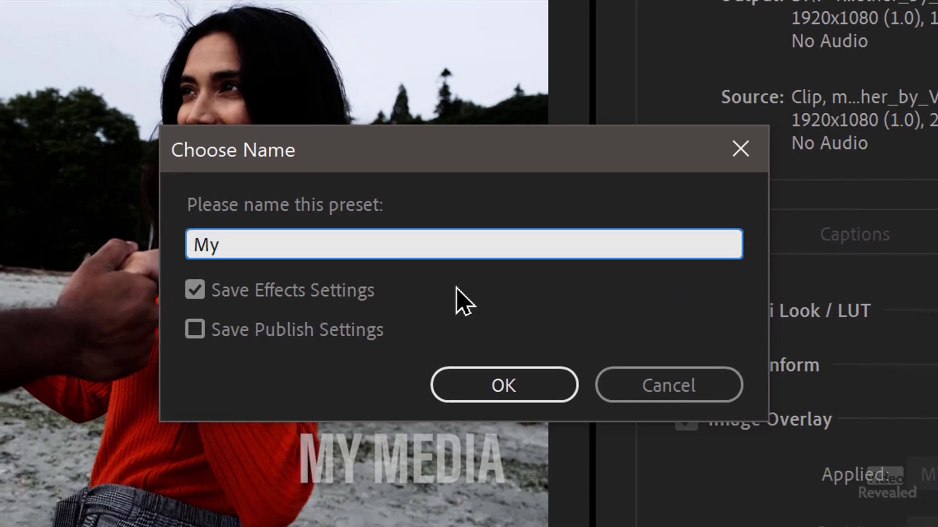
pyautogui.write('Media Images')
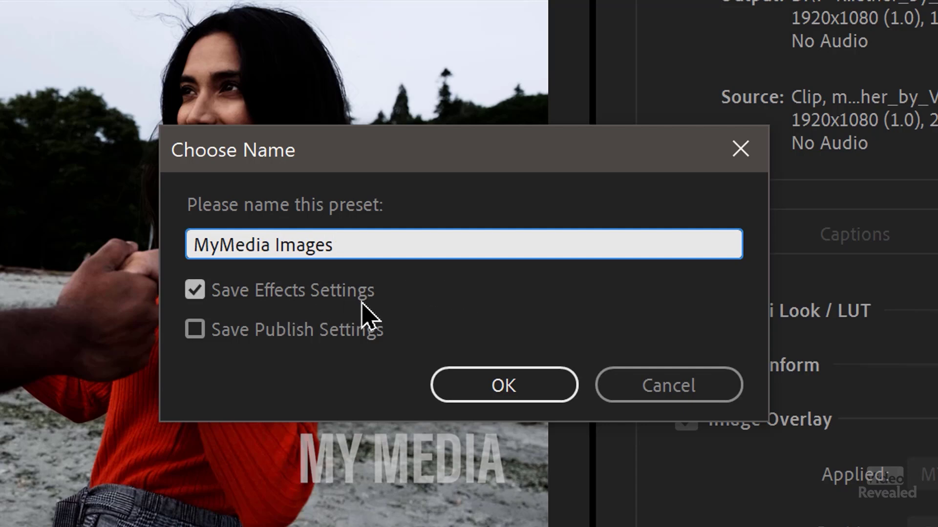
pyautogui.click(491, 393)
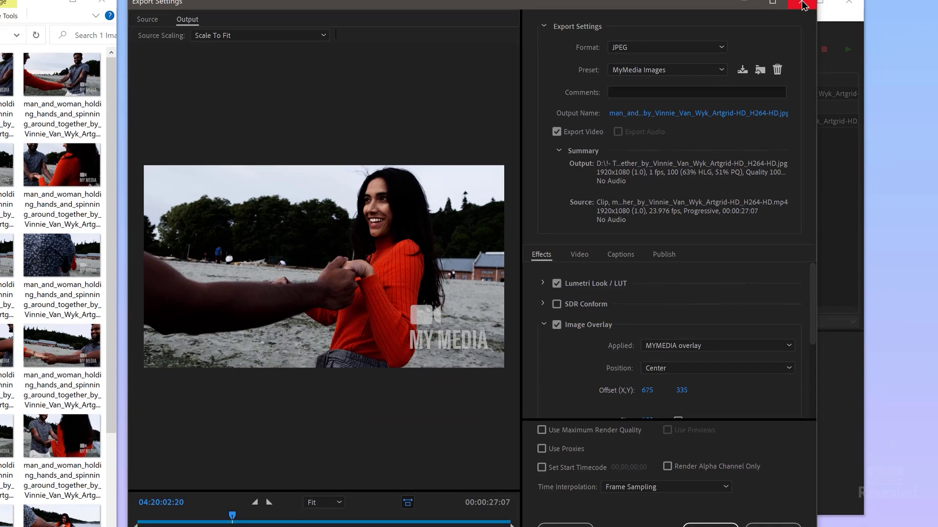
pyautogui.click(803, 5)
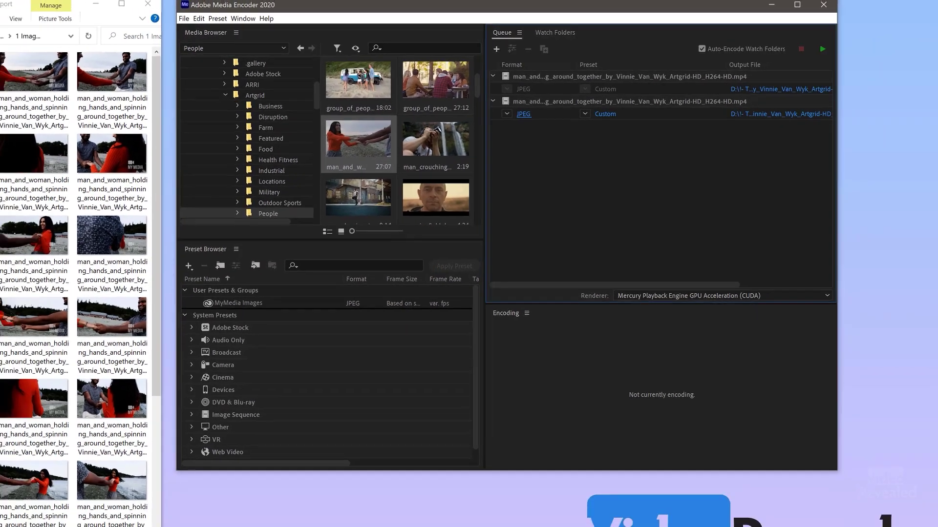
# Delete all images from the 1 Image Export folder in details view and remove both jobs from the encoding queue.
pyautogui.hotkey('ctrl', 'shift', '6')
pyautogui.hotkey('ctrl', 'a')
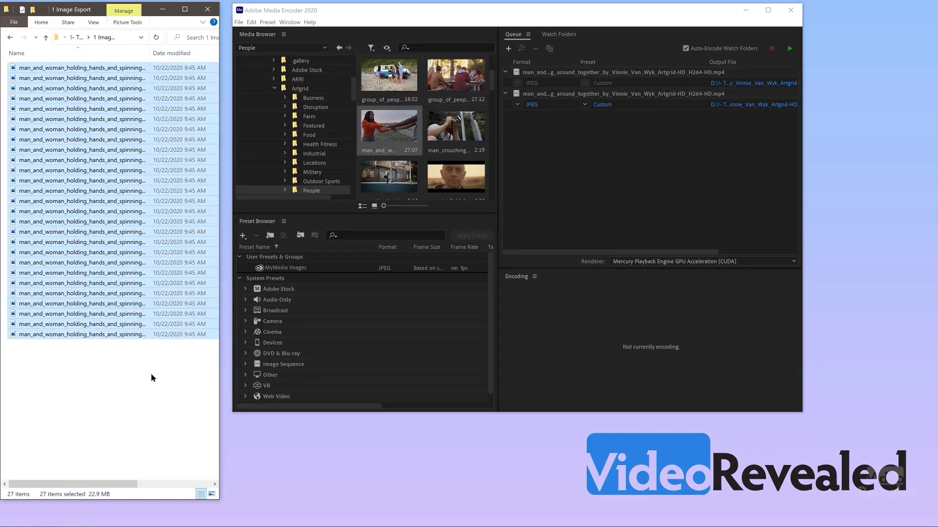
pyautogui.press('Delete')
pyautogui.moveTo(568, 130); pyautogui.dragTo(549, 64)
pyautogui.click(536, 49)
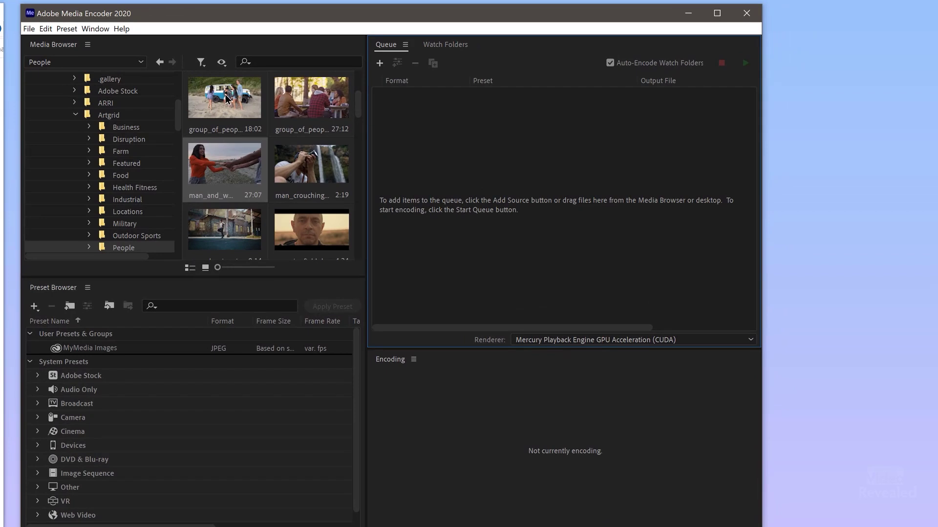
# Add the 18:02 group of people beach clip to the queue and assign it the MyMedia Images preset.
pyautogui.moveTo(226, 98); pyautogui.dragTo(433, 168)
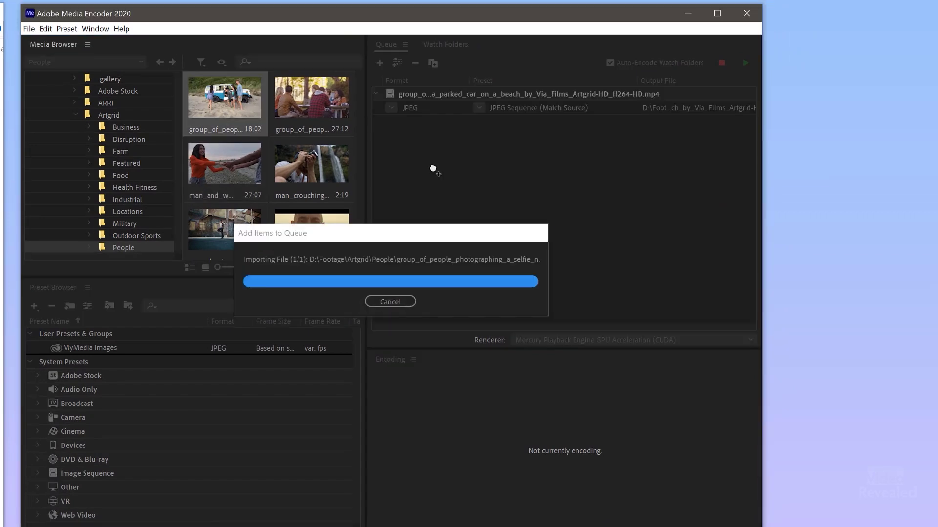
pyautogui.click(478, 108)
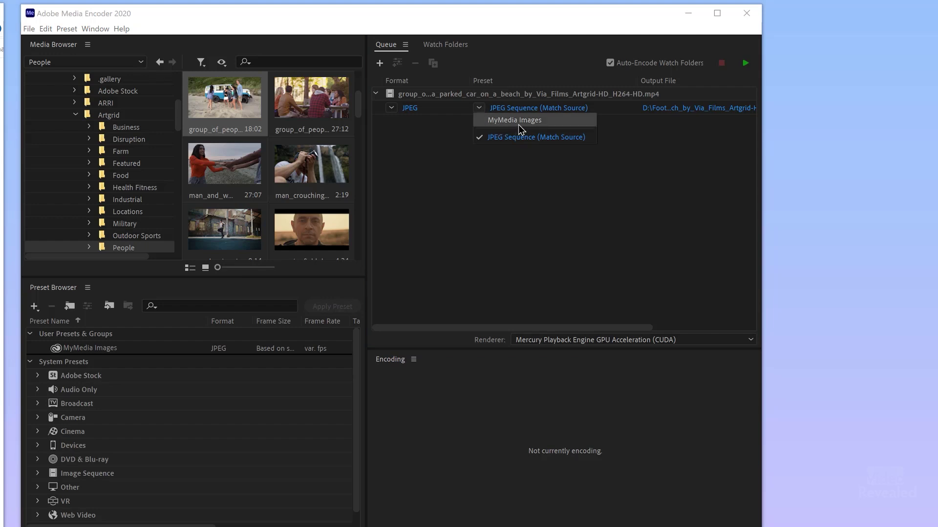
pyautogui.click(552, 126)
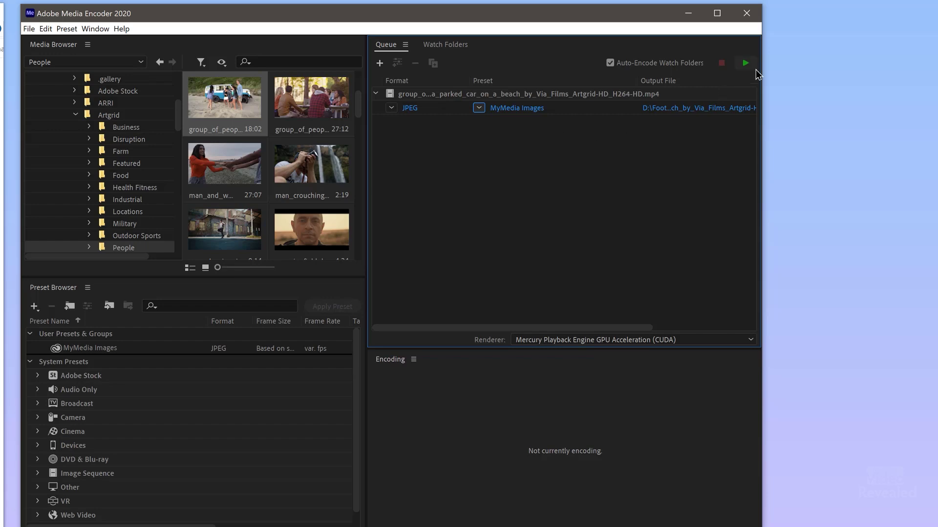
# Set the queued beach clip's output location to the 1 Image Export folder and encode the queue.
pyautogui.click(736, 102)
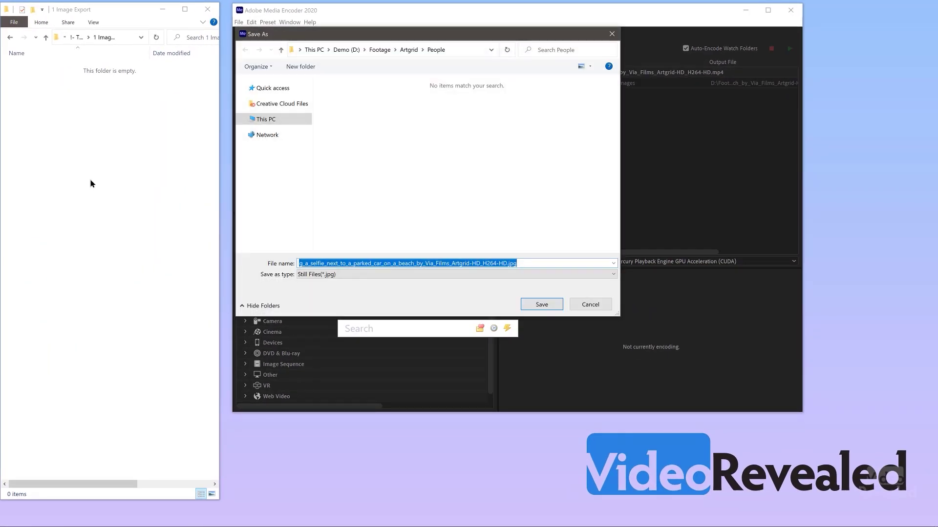
pyautogui.click(90, 180)
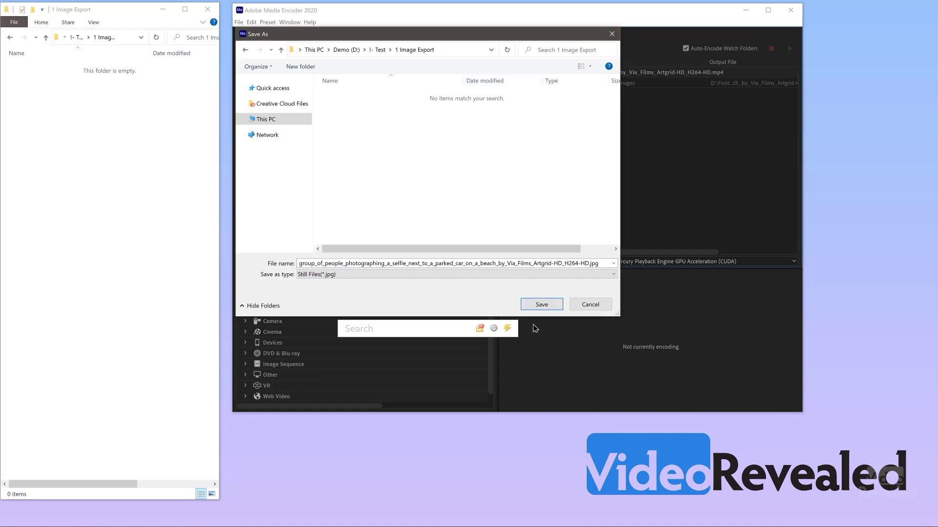
pyautogui.click(545, 306)
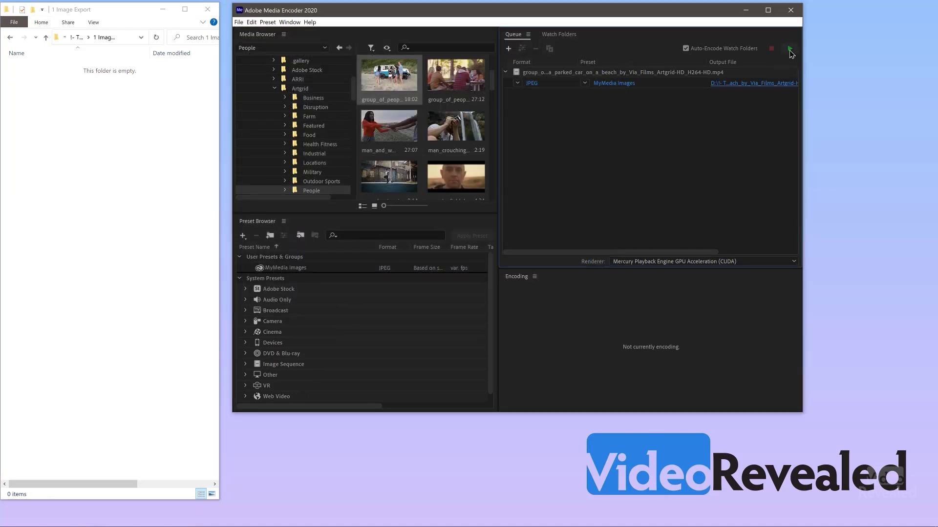
pyautogui.click(789, 48)
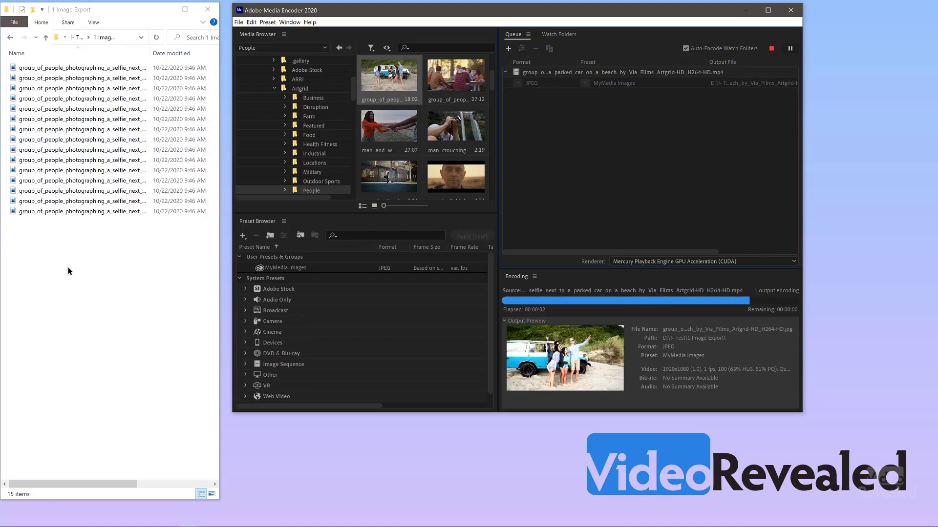
# Preview the beach clip's exported stills from the first image to the last and close the preview.
pyautogui.click(14, 70)
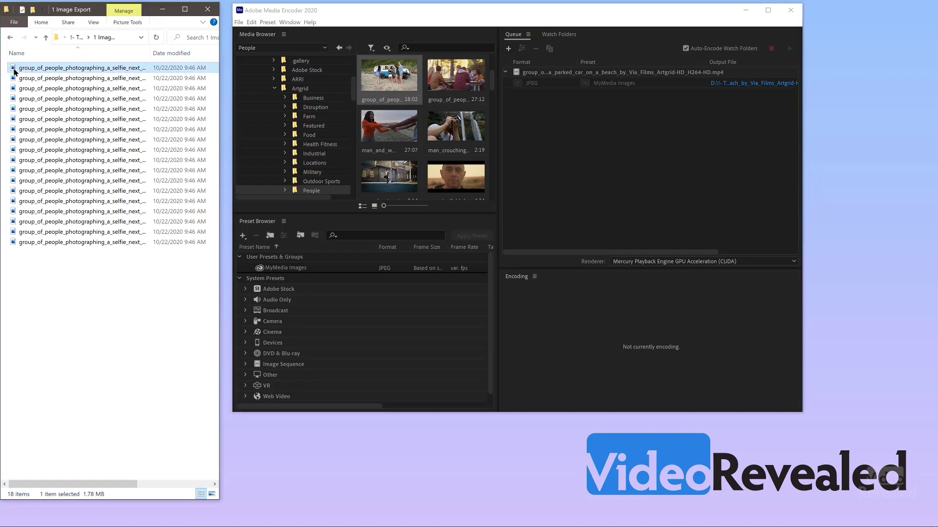
pyautogui.doubleClick(14, 71)
pyautogui.press('Down')
pyautogui.press('Down')
pyautogui.press('Down')
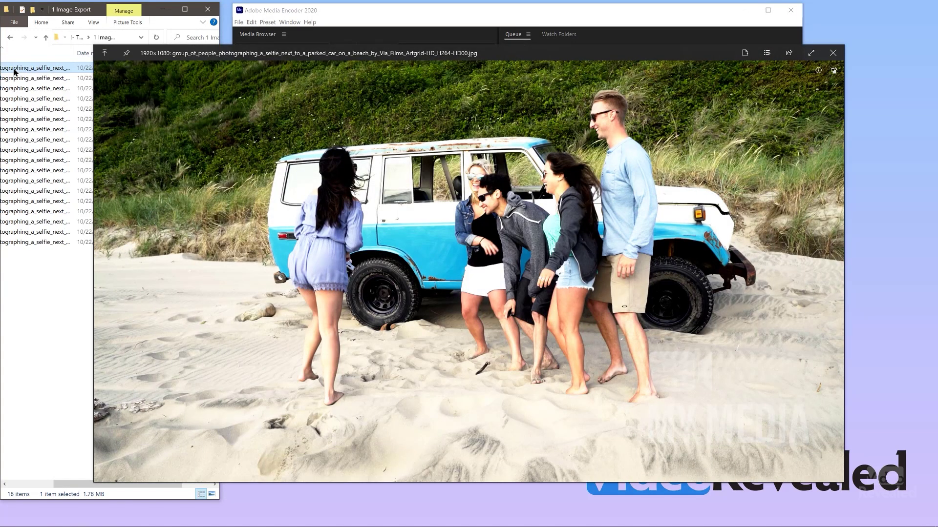
pyautogui.press('Down')
pyautogui.press('Down')
pyautogui.press('Down')
pyautogui.press('Down')
pyautogui.press('Down')
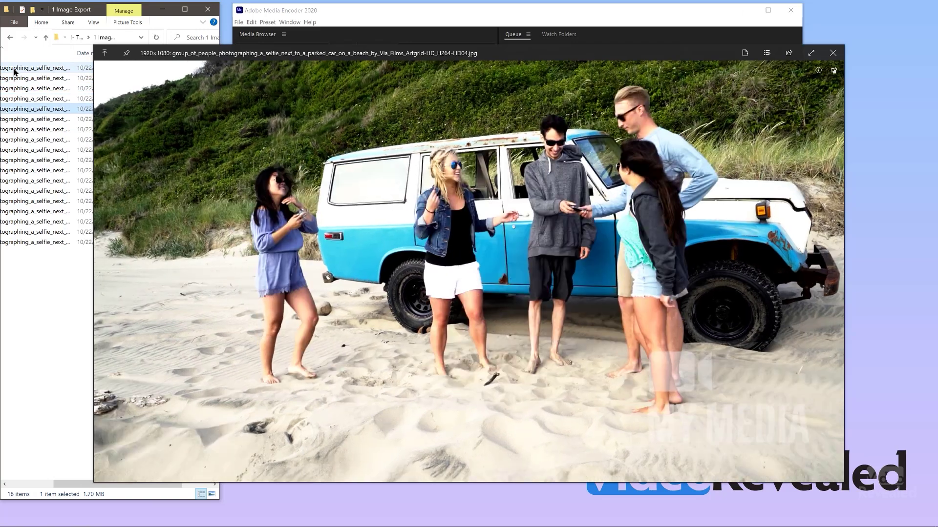
pyautogui.press('Down')
pyautogui.press('Down')
pyautogui.press('Down')
pyautogui.press('Down')
pyautogui.press('Down')
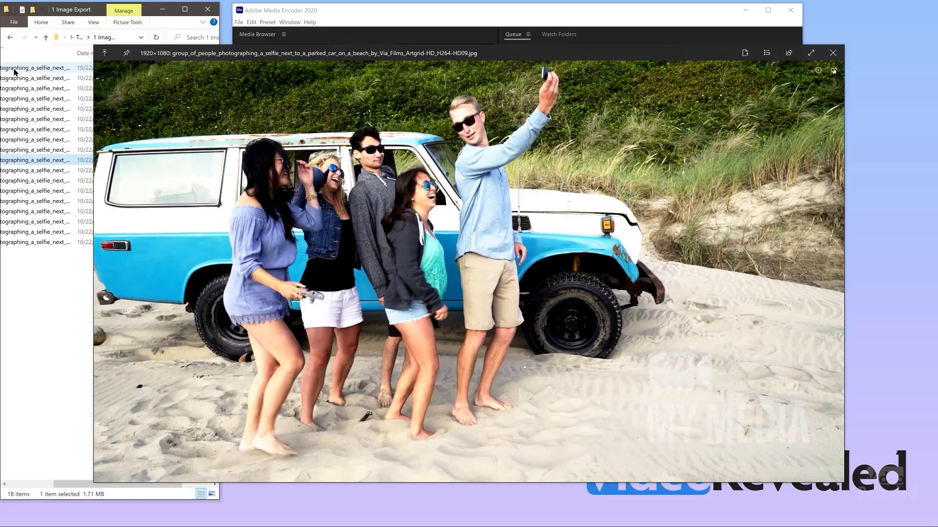
pyautogui.press('Down')
pyautogui.press('Down')
pyautogui.press('Down')
pyautogui.press('Down')
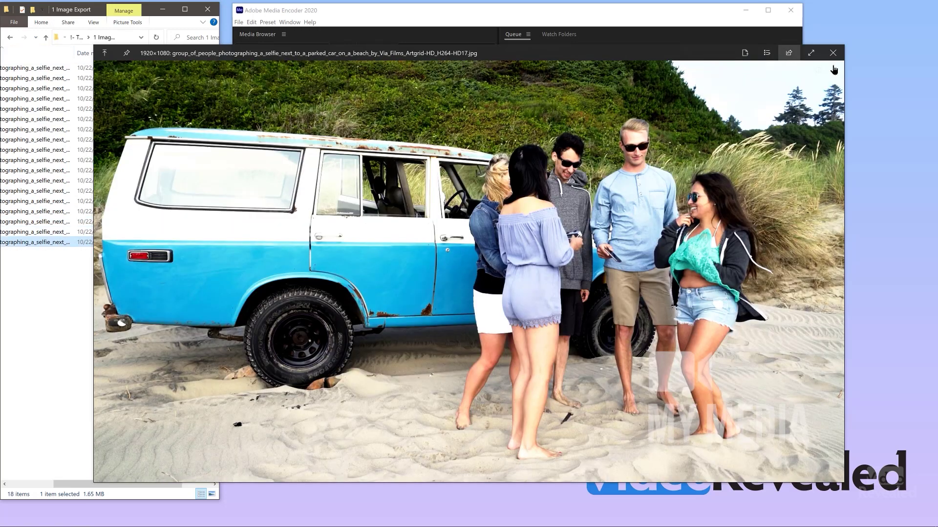
pyautogui.click(832, 52)
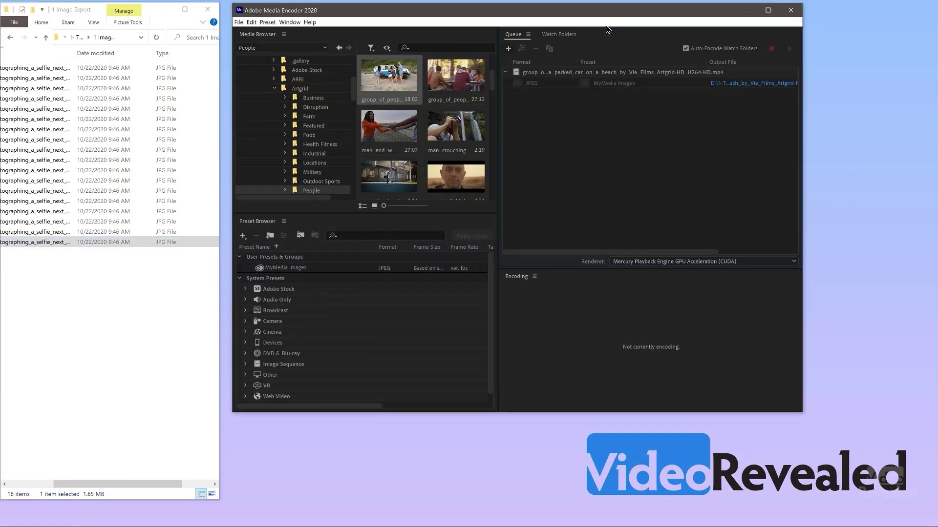